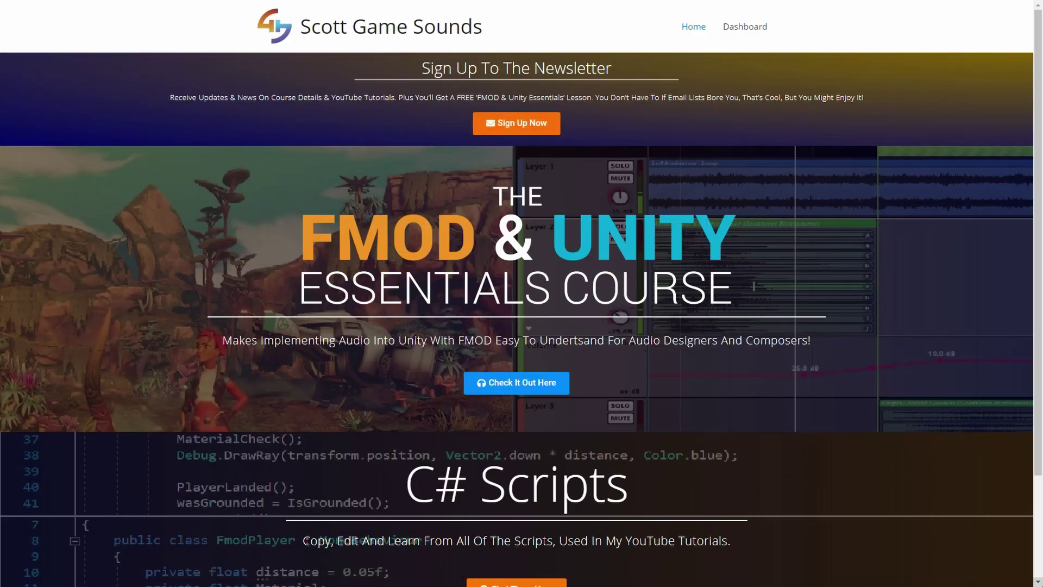
# Step: Go to the FMOD & Unity Essentials Course page and scroll down through its lessons
pyautogui.click(540, 386)
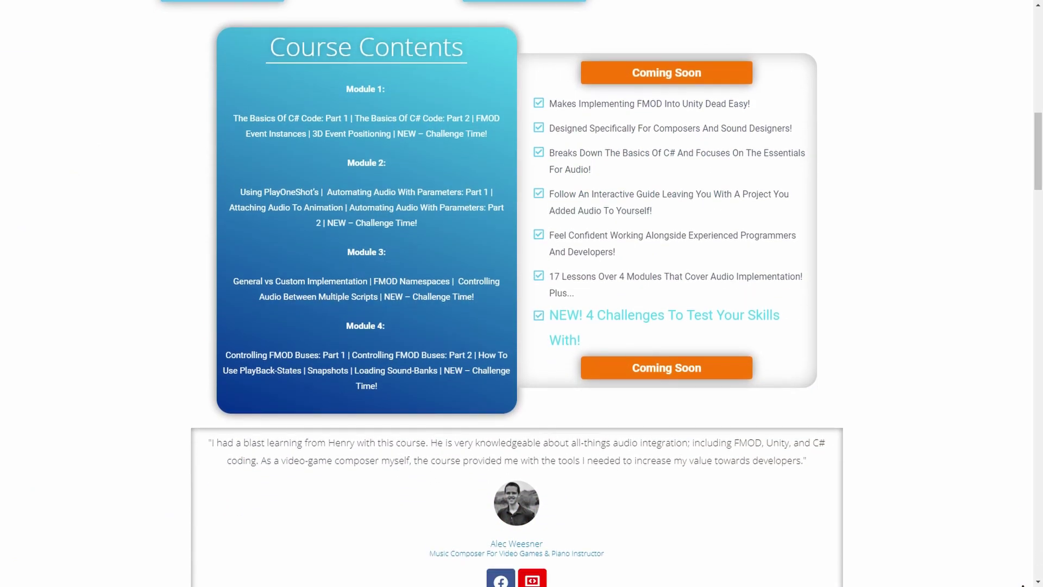
pyautogui.scroll(-3, 522, 294)
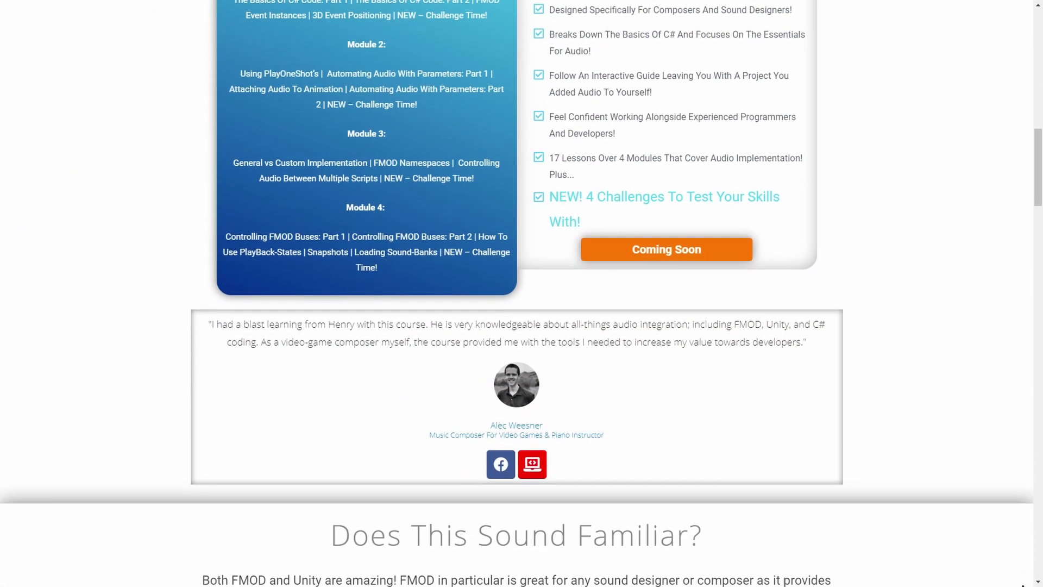
pyautogui.scroll(-3, 521, 293)
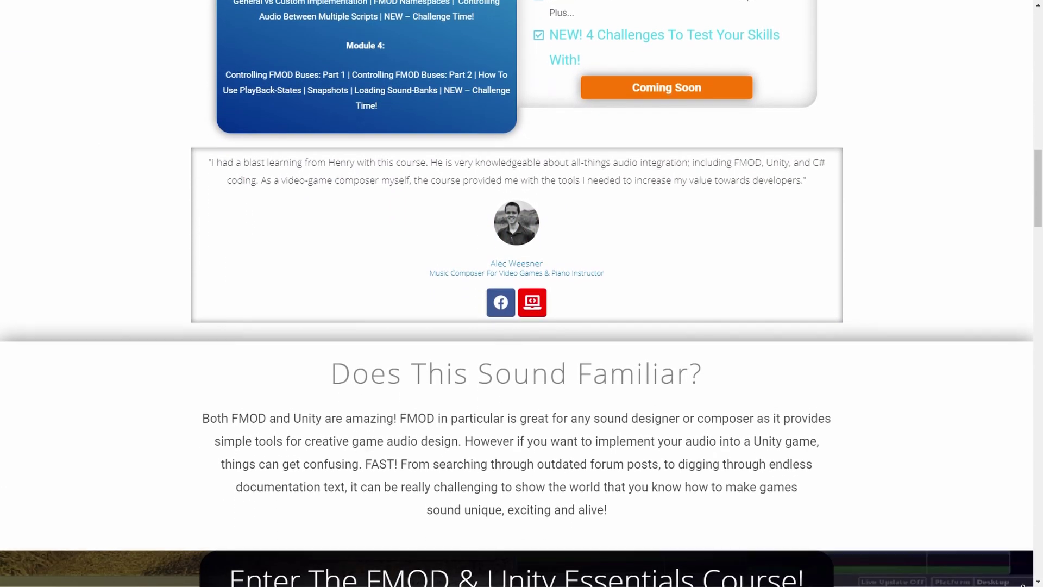
pyautogui.scroll(-3, 521, 293)
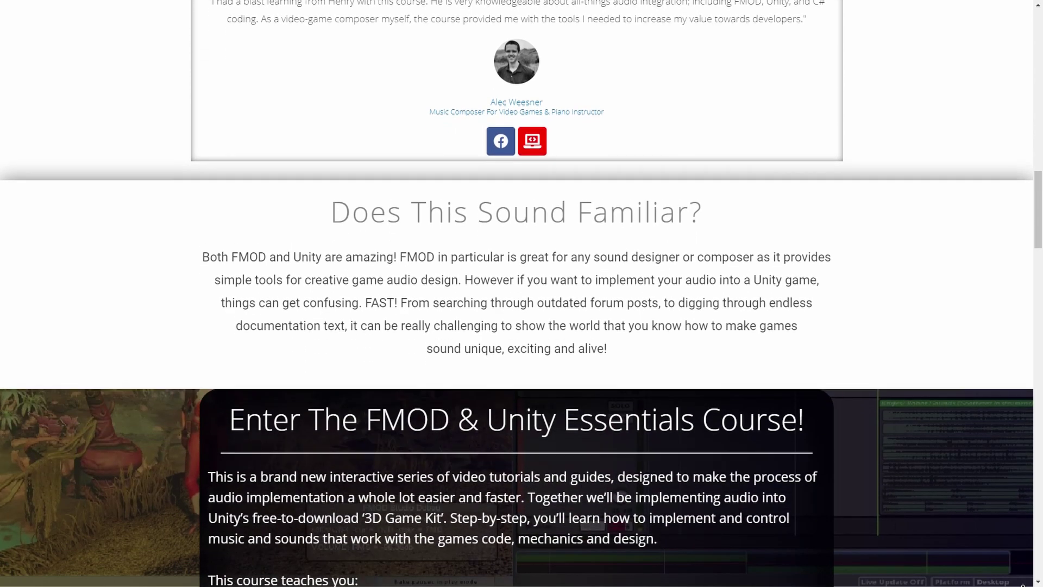
pyautogui.scroll(-3, 521, 293)
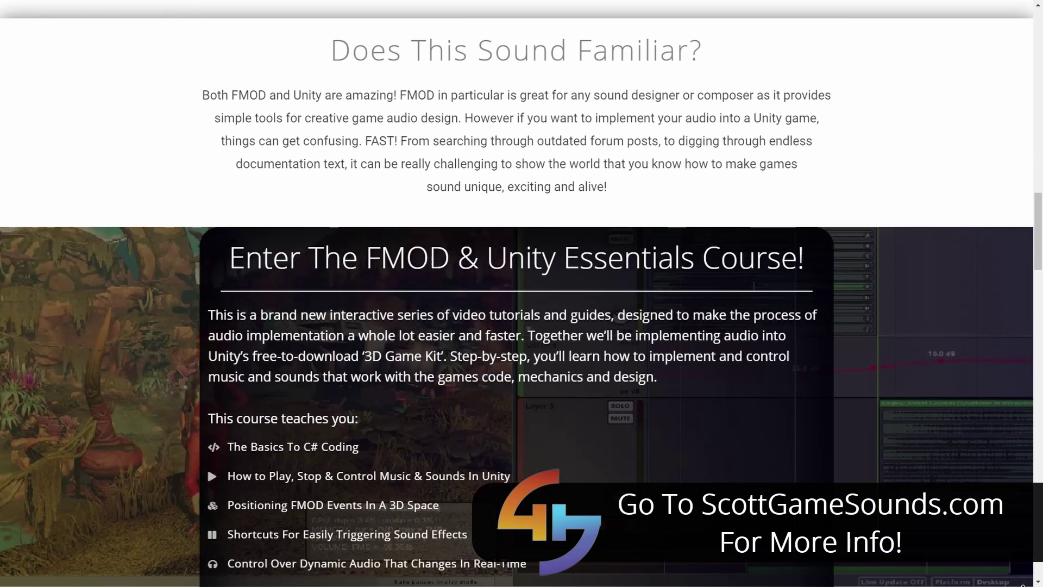
pyautogui.scroll(-3, 521, 293)
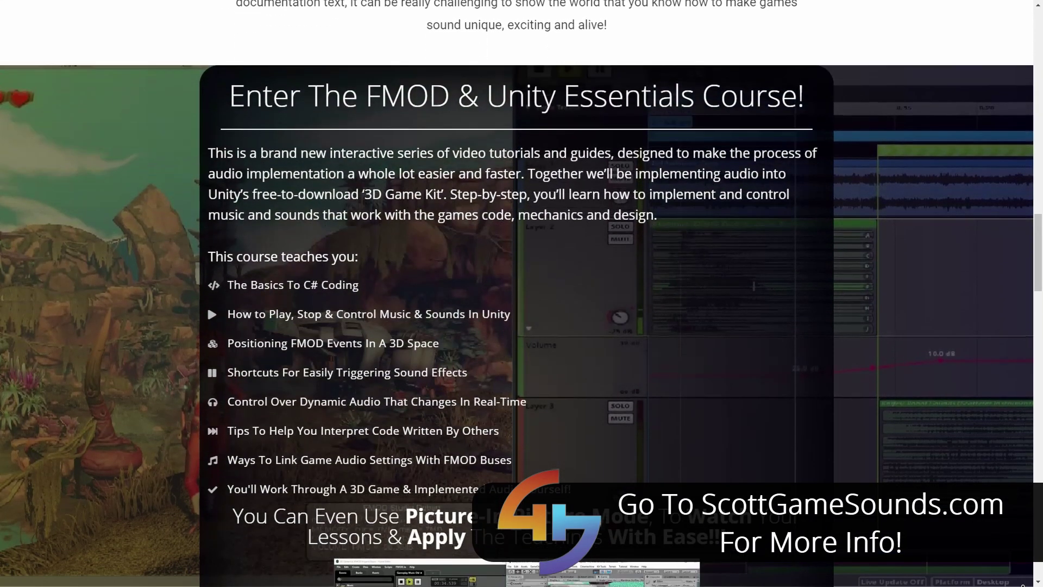
pyautogui.scroll(-3, 522, 294)
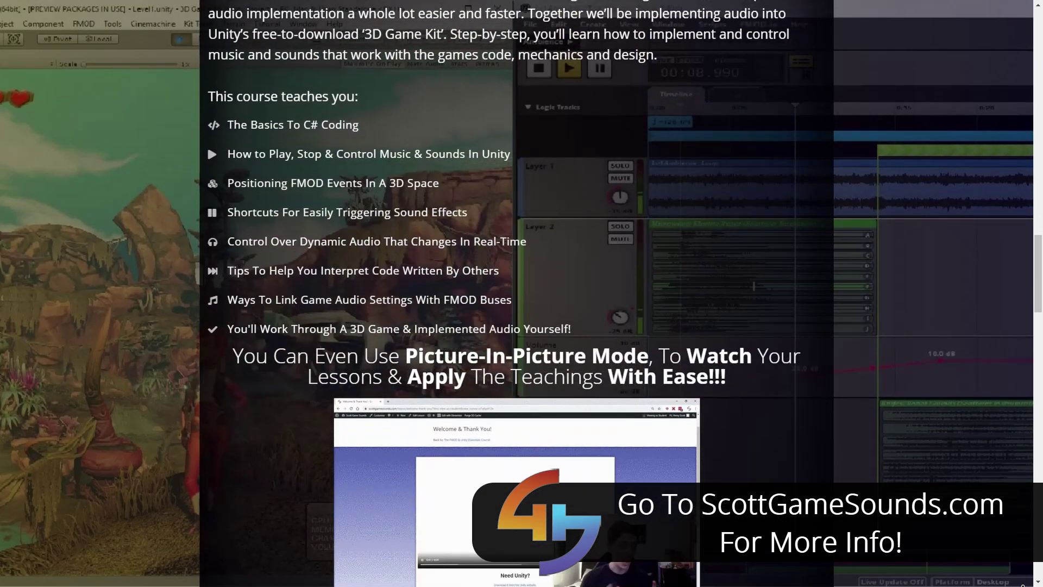
pyautogui.scroll(-3, 521, 294)
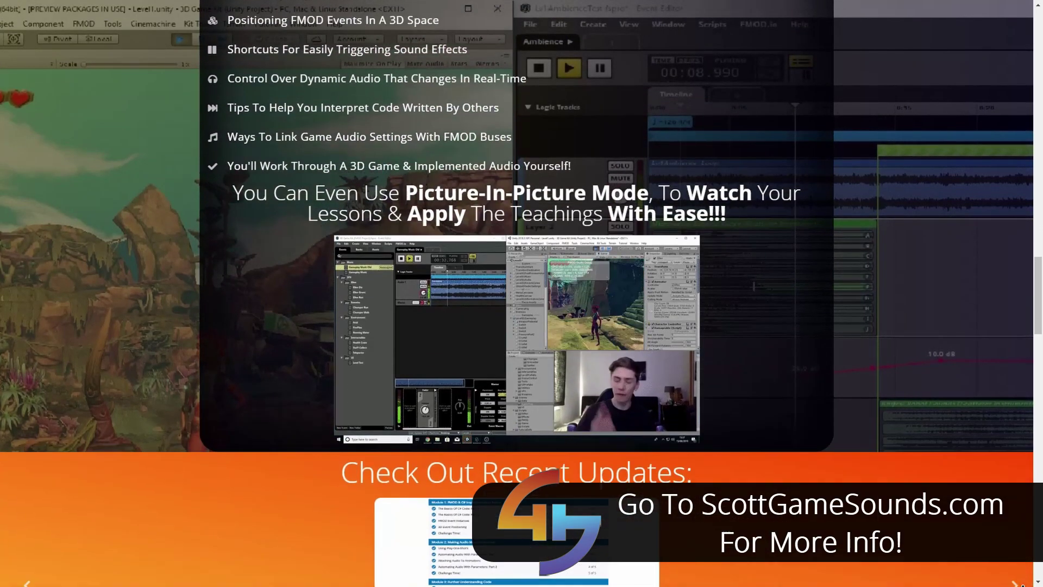
pyautogui.scroll(-2, 522, 293)
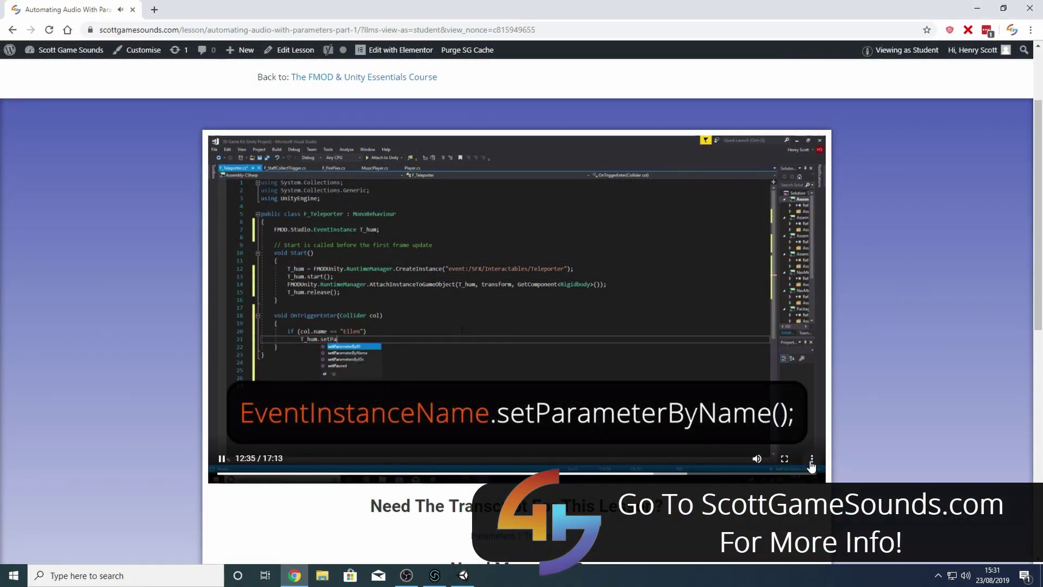
# Step: Pop the lesson video into picture-in-picture and bring Unity and FMOD Studio forward
pyautogui.click(811, 461)
pyautogui.click(565, 376)
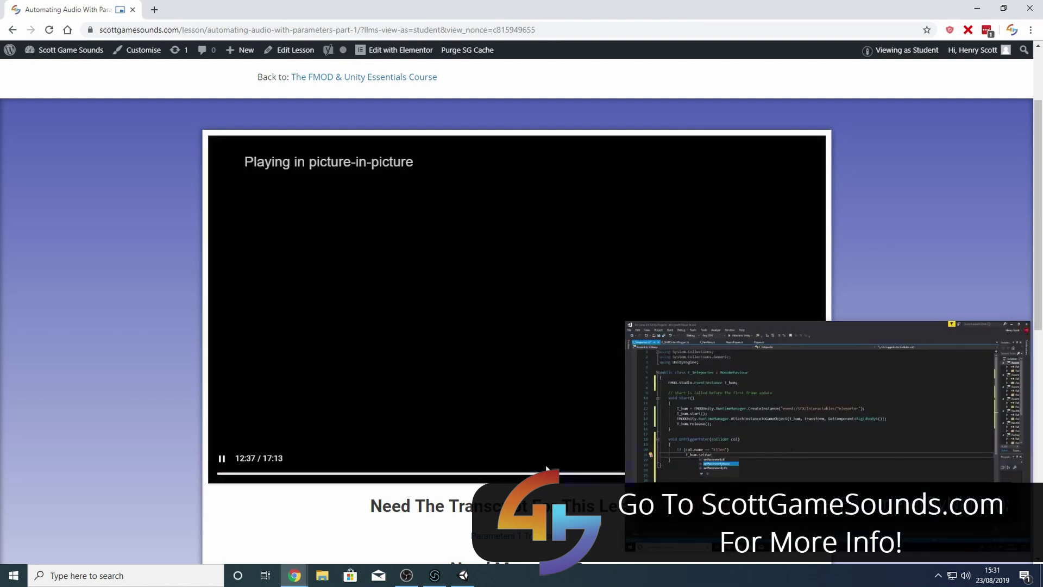
pyautogui.click(463, 575)
pyautogui.click(434, 575)
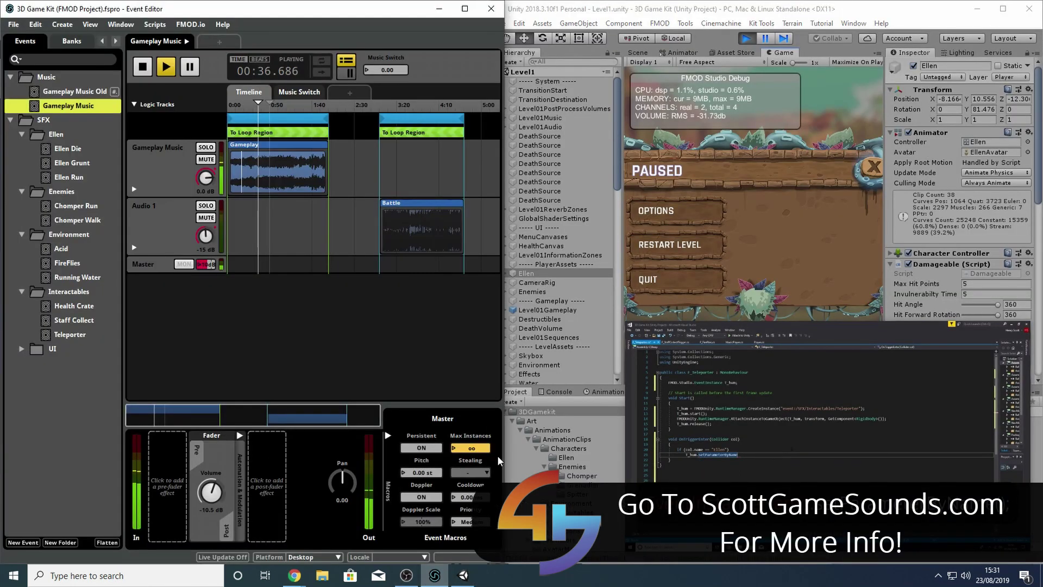
# Step: Resume the game and walk Ellen past the crates to the glowing teleporter pad
pyautogui.click(873, 166)
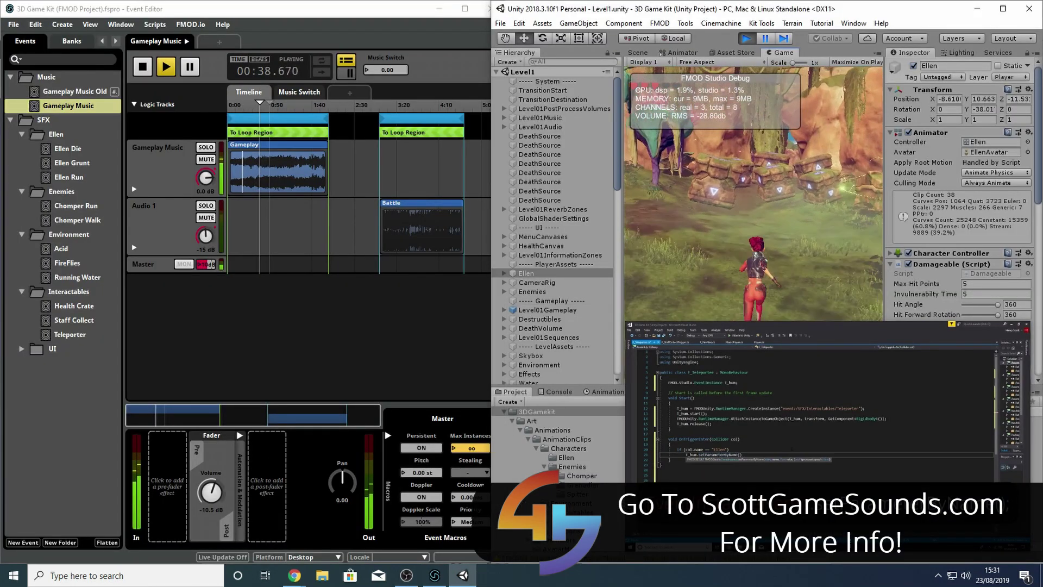
pyautogui.press('w')
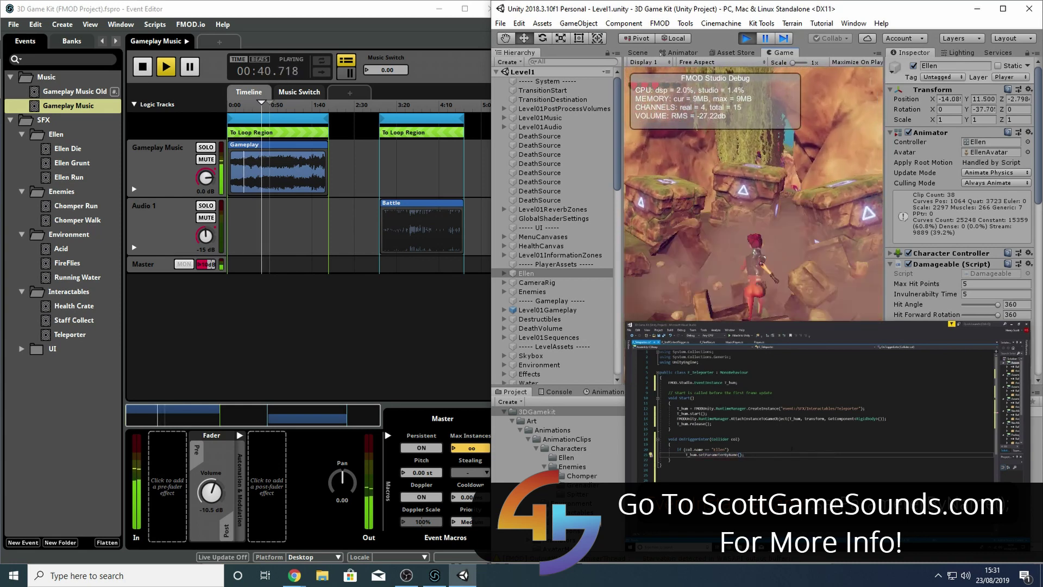
pyautogui.press('w')
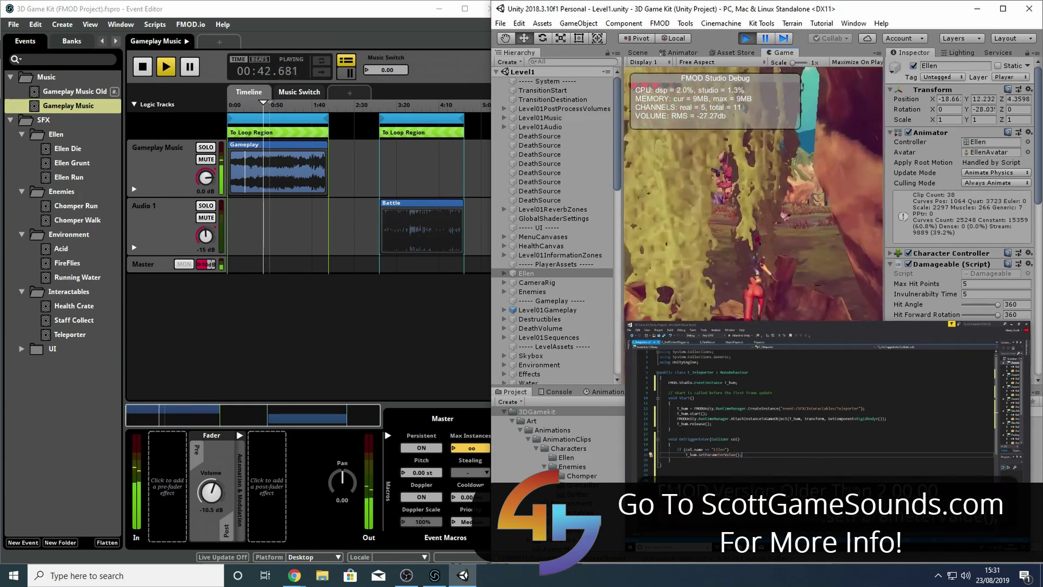
pyautogui.press('w')
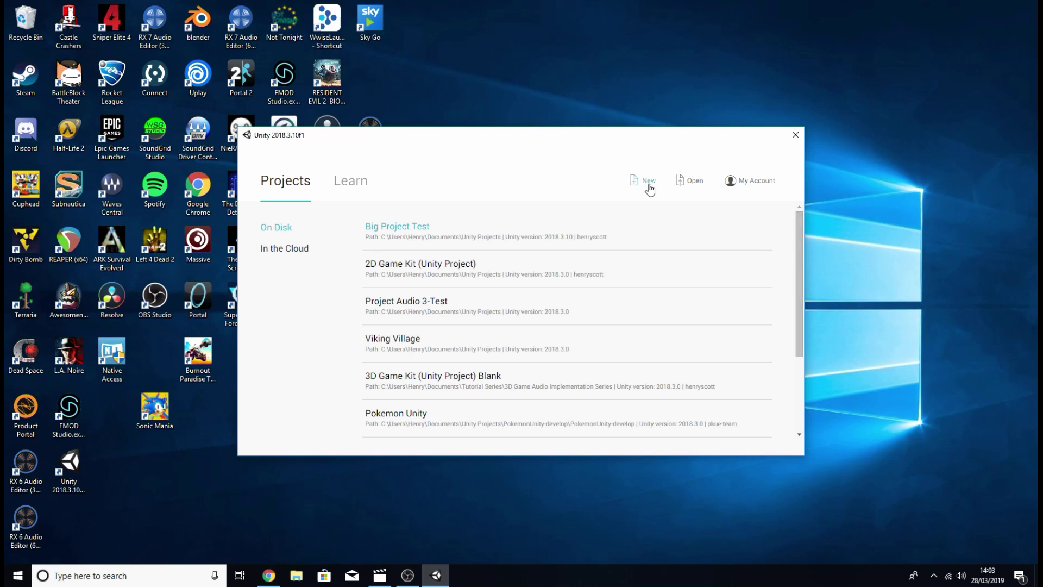
# Step: Create a new project named '3D Game Kit (Unity Project)' using the 3D template
pyautogui.click(647, 187)
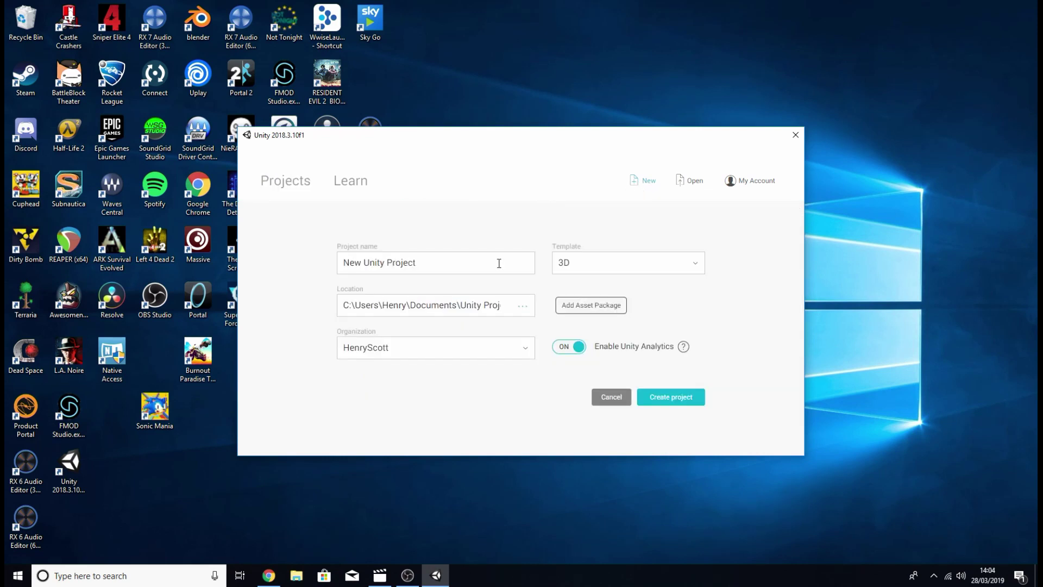
pyautogui.moveTo(498, 263); pyautogui.dragTo(338, 256)
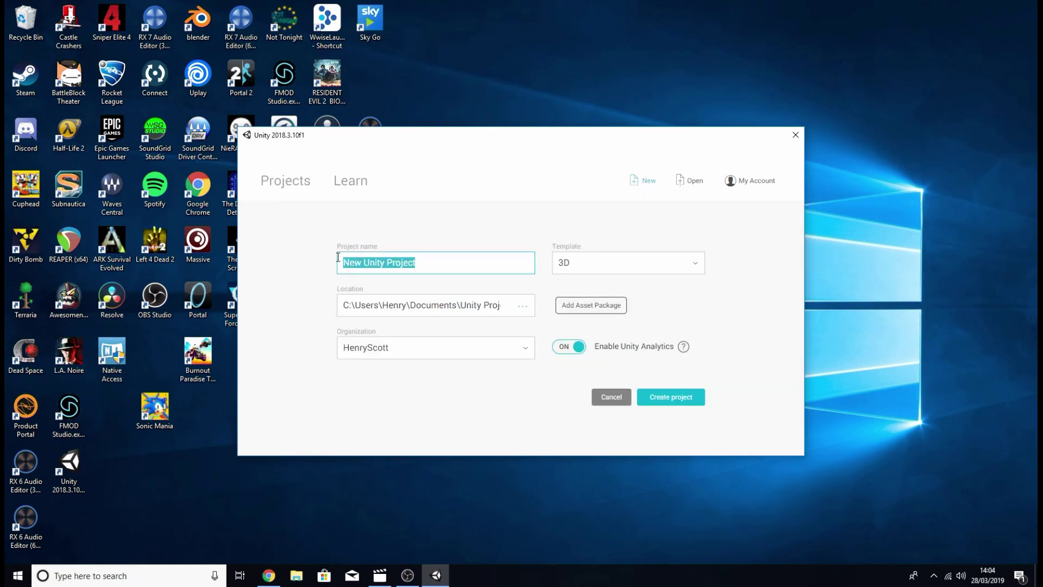
pyautogui.write('3D Gam')
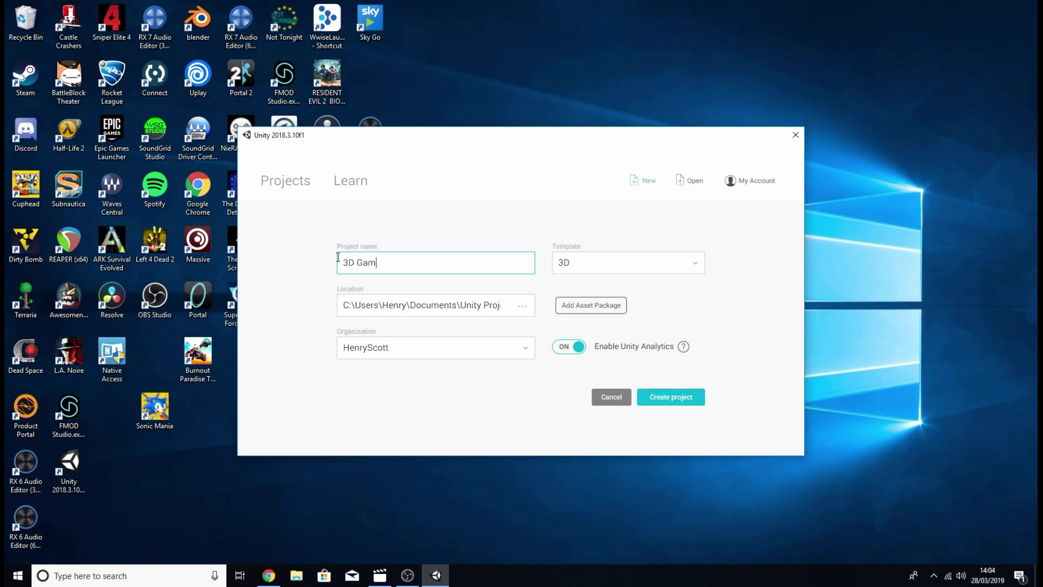
pyautogui.write('e Kit (Unity Project)')
pyautogui.click(644, 263)
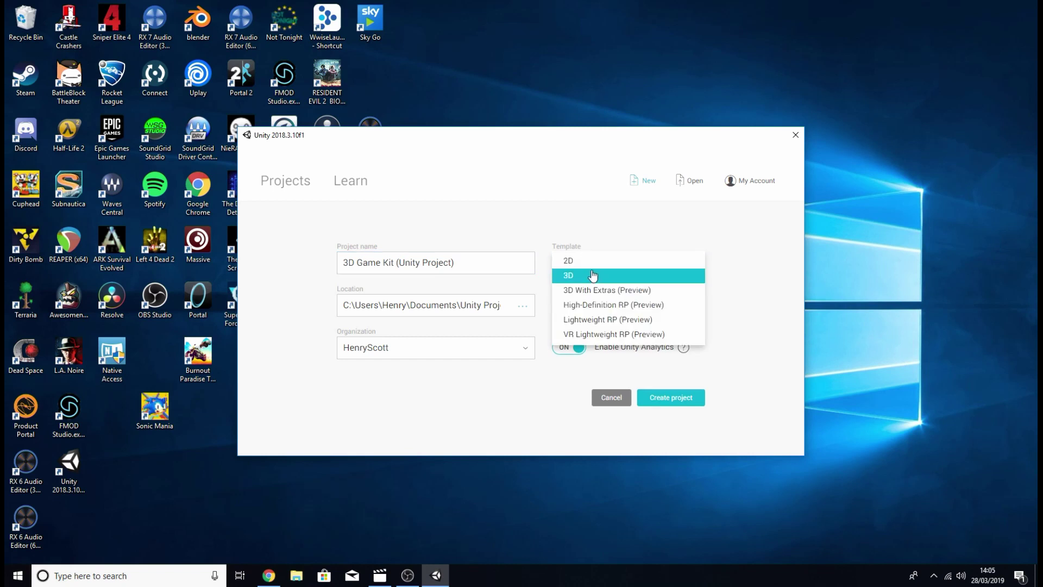
pyautogui.click(592, 275)
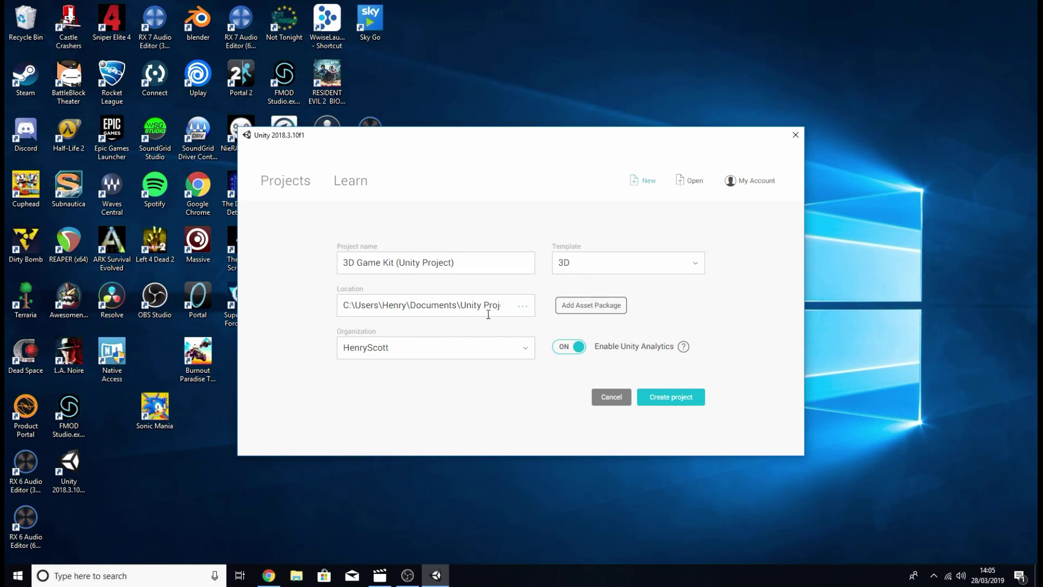
pyautogui.click(659, 397)
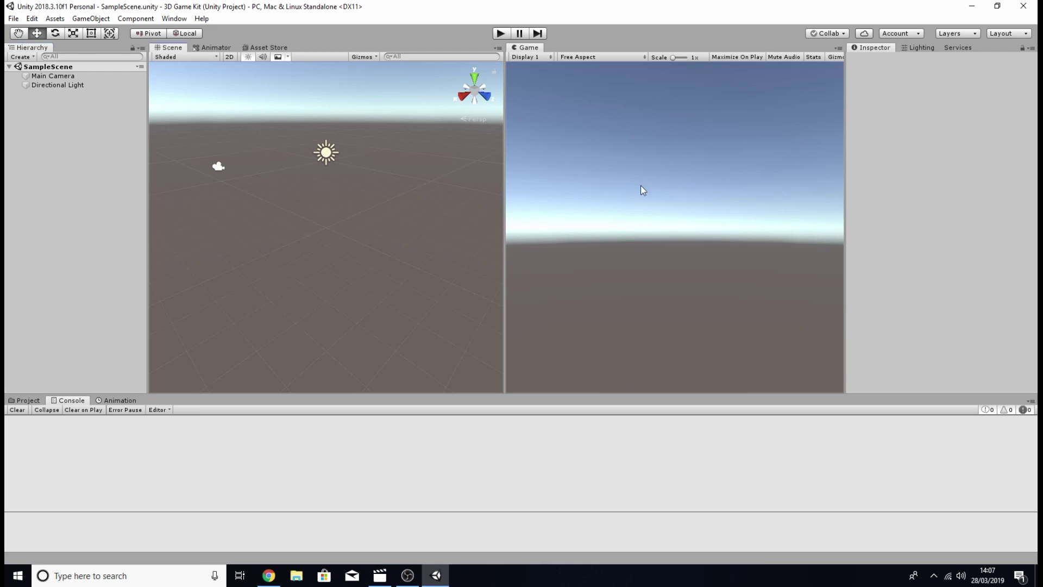
# Step: Search the in-editor Asset Store for '3D Game kit'
pyautogui.click(266, 48)
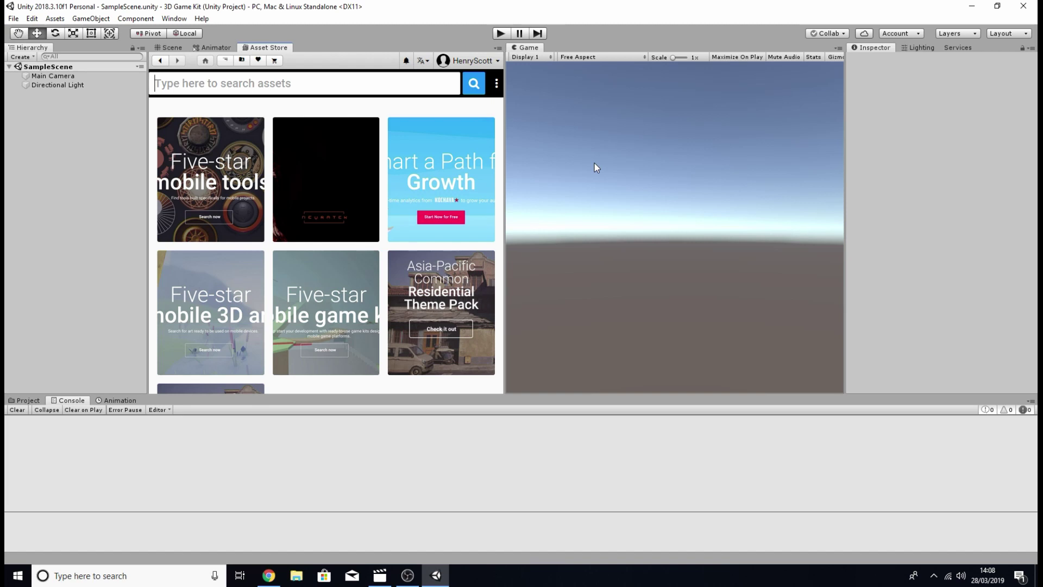
pyautogui.write('ED')
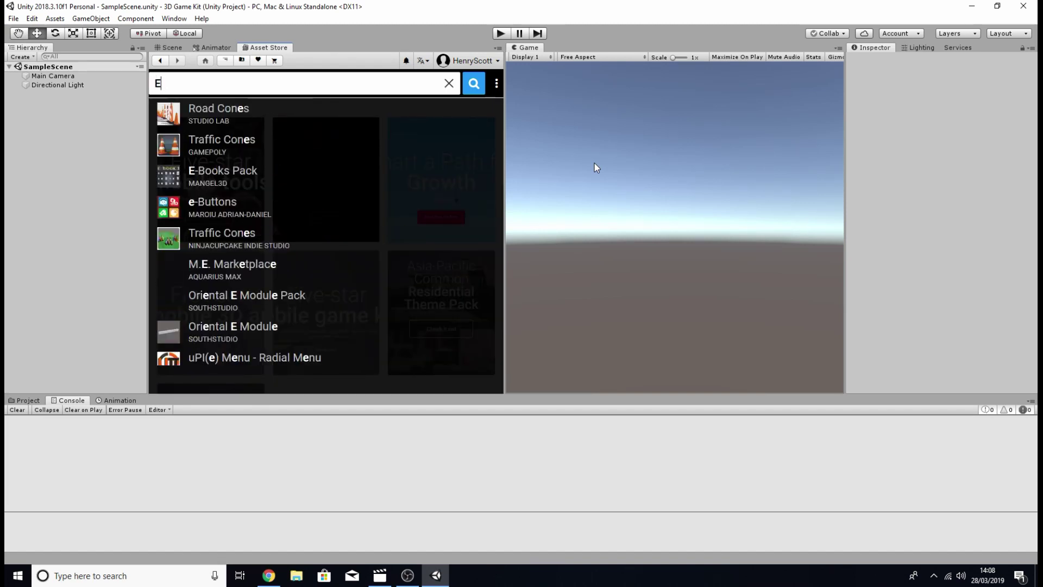
pyautogui.write('3D Game ')
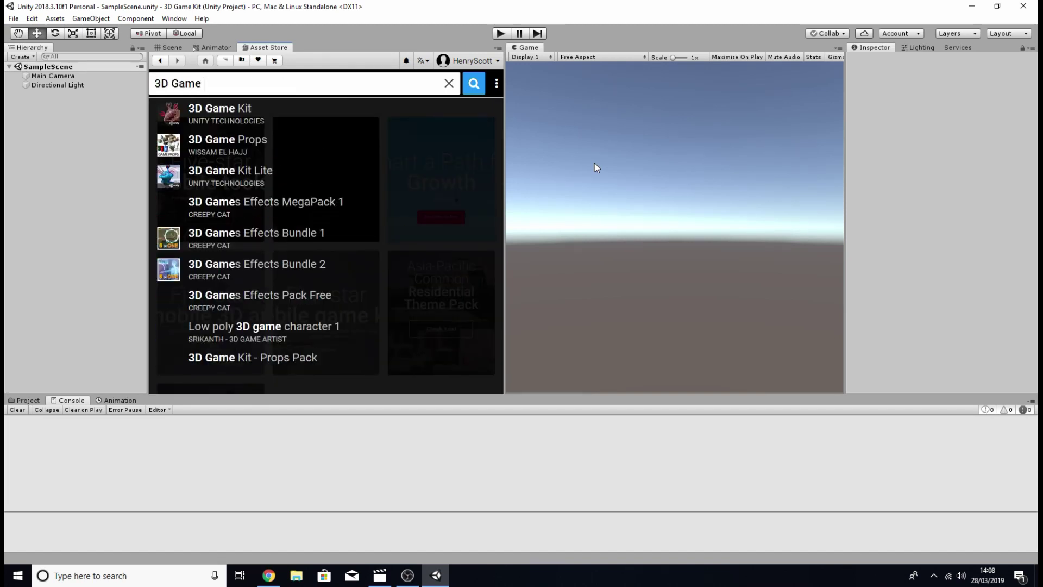
pyautogui.write('kit')
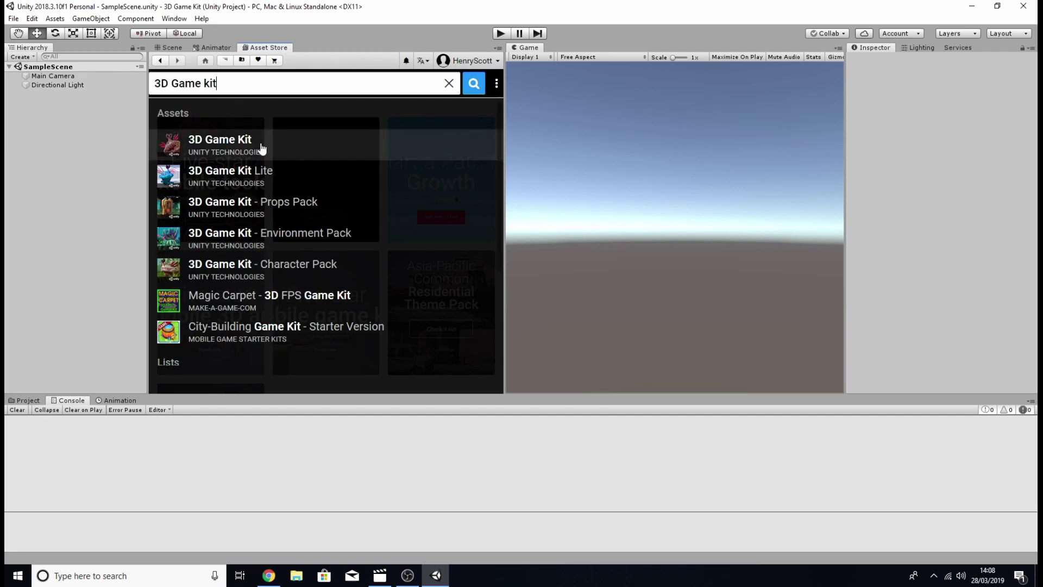
# Step: Go to the 3D Game Kit asset page and download its latest package
pyautogui.click(200, 151)
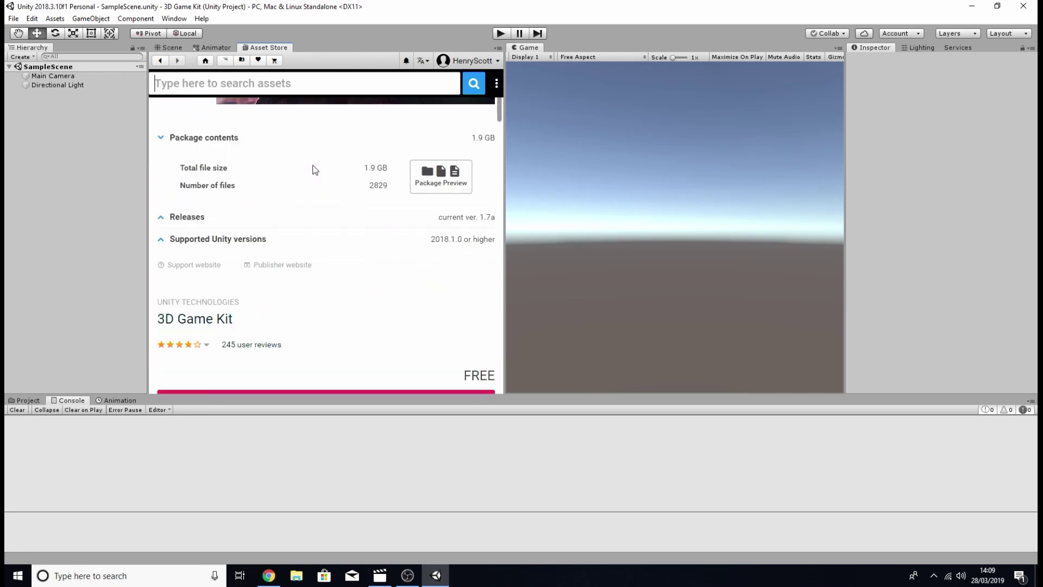
pyautogui.scroll(-3, 315, 169)
pyautogui.scroll(1, 323, 190)
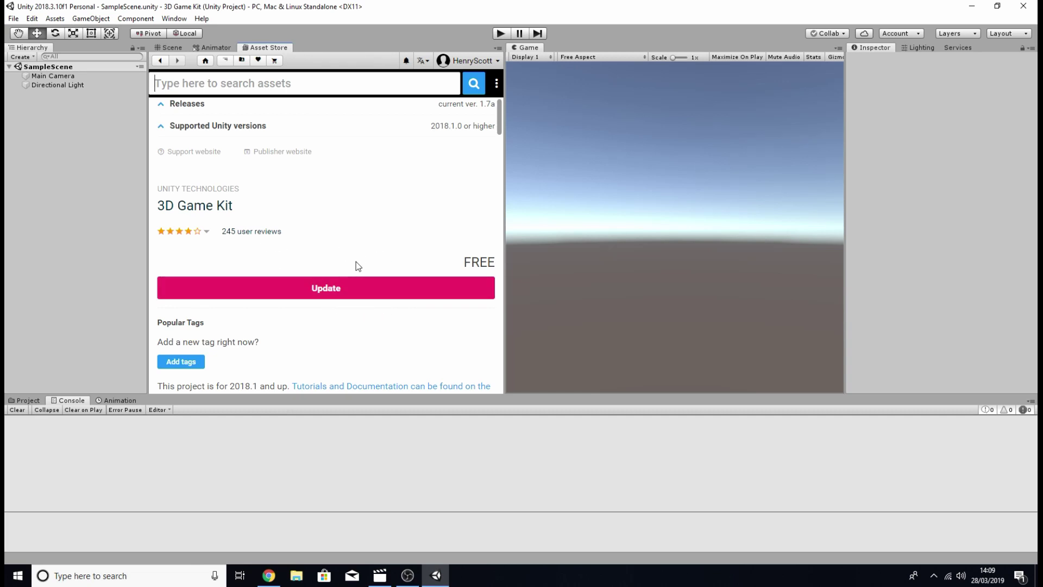
pyautogui.click(364, 294)
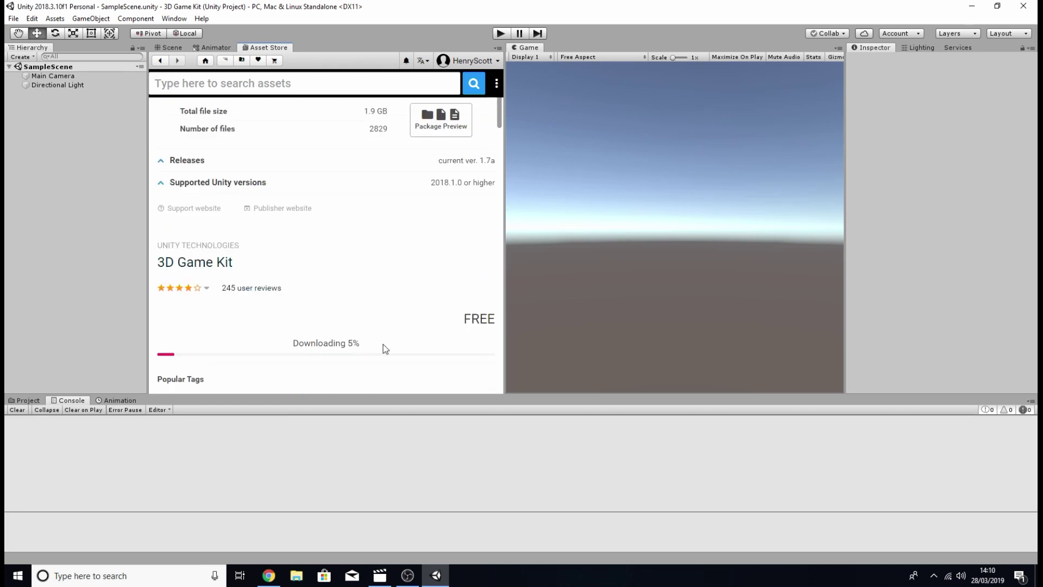
# Step: Start importing the downloaded 3D Game Kit into the project
pyautogui.scroll(2, 374, 342)
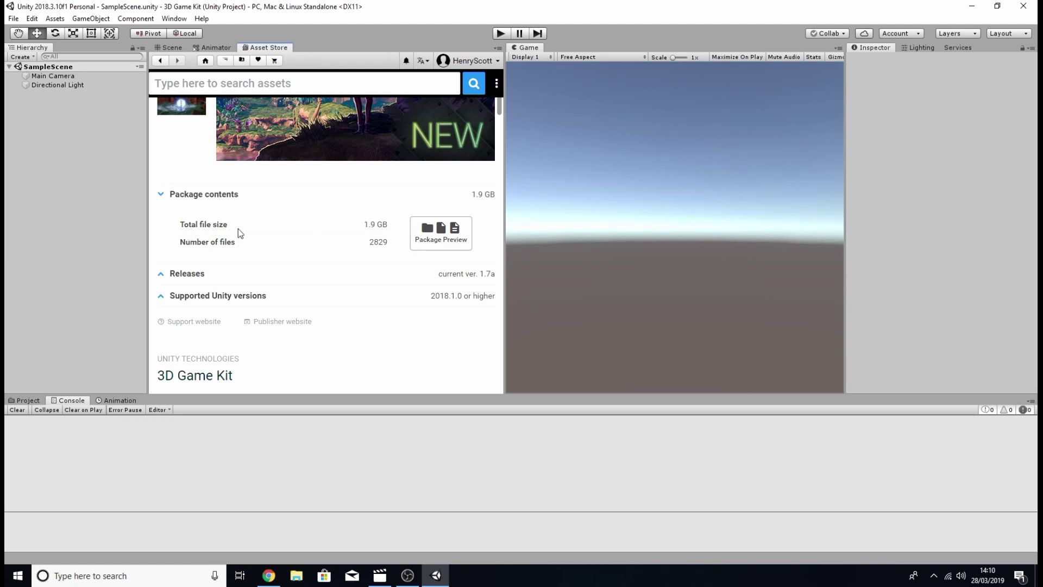
pyautogui.scroll(-1, 404, 261)
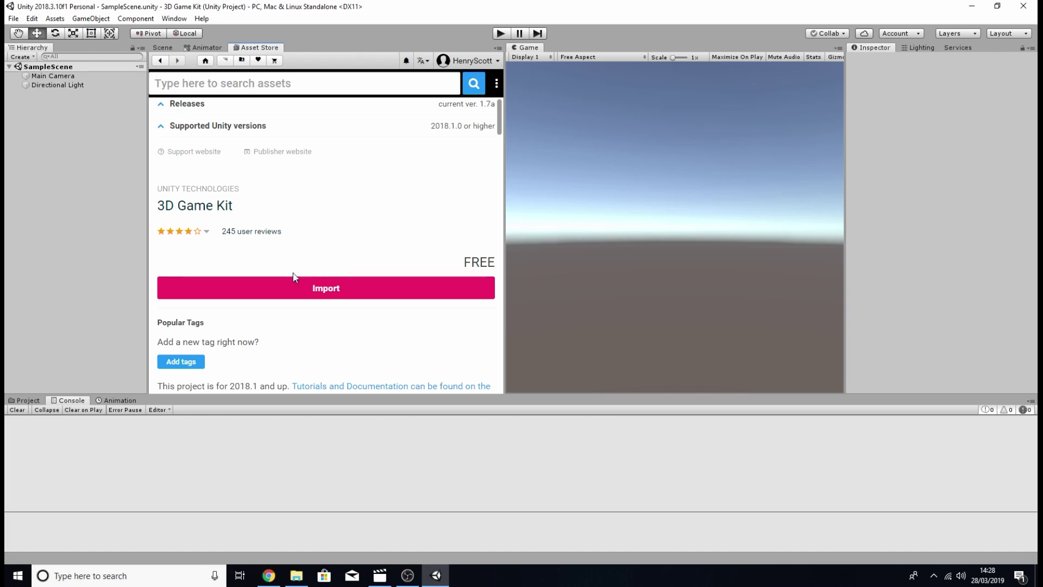
pyautogui.click(345, 291)
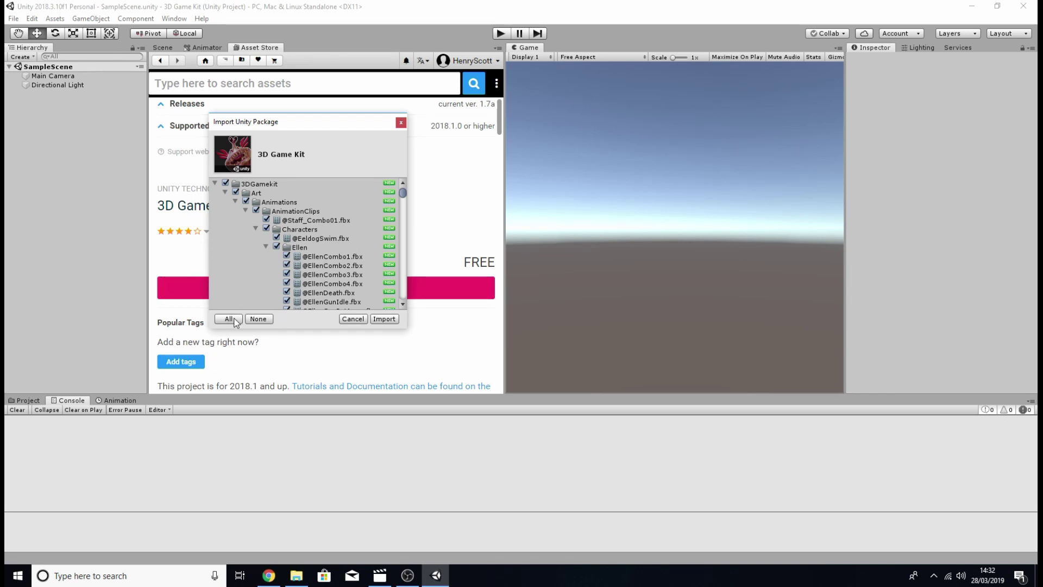
# Step: Import the 3D Game Kit package with all items ticked
pyautogui.click(385, 319)
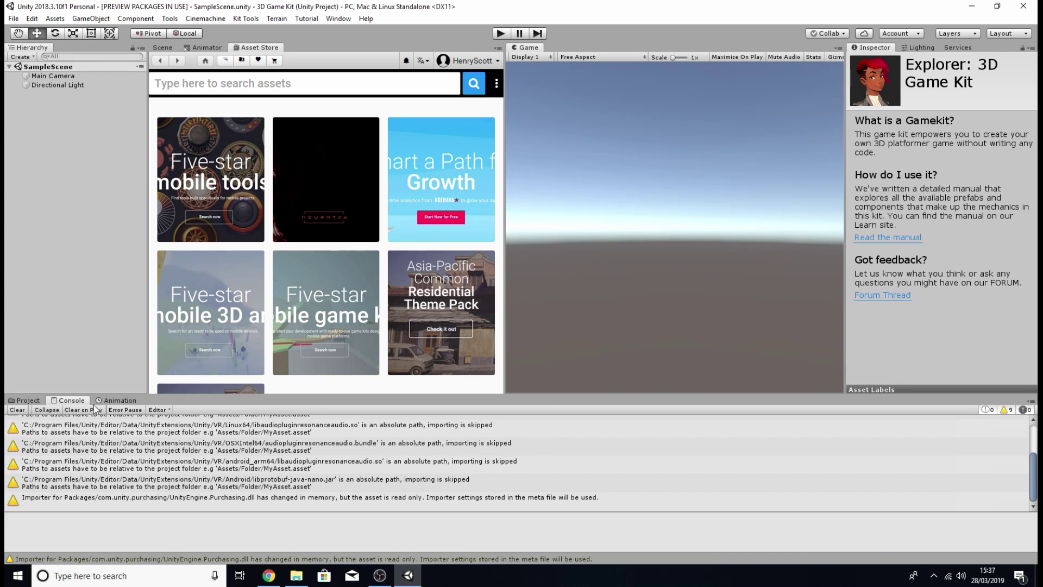
# Step: Load the Start scene from 3DGamekit > Scenes and fly the Scene view camera toward the mushrooms
pyautogui.click(24, 400)
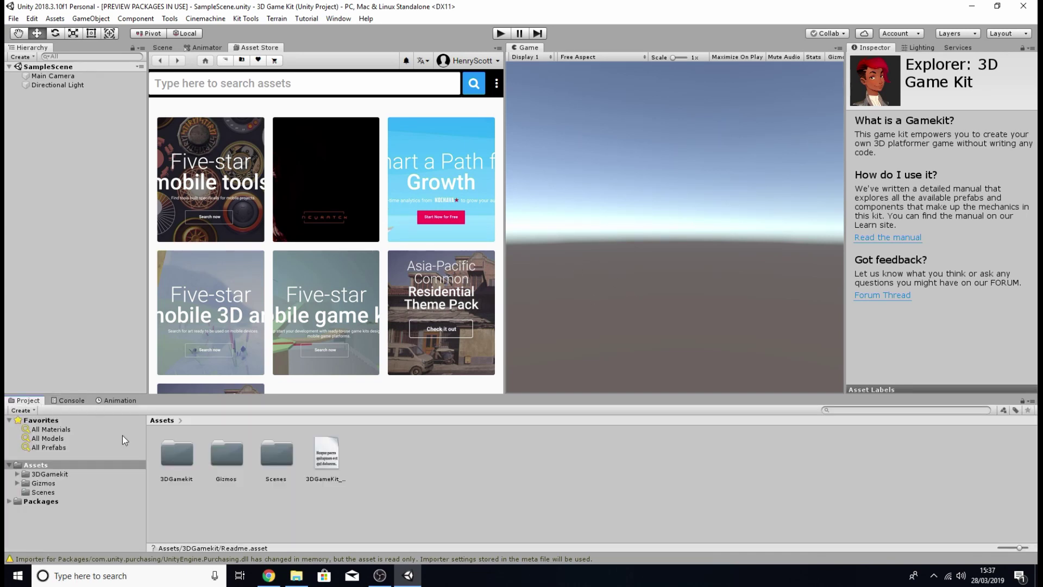
pyautogui.doubleClick(174, 455)
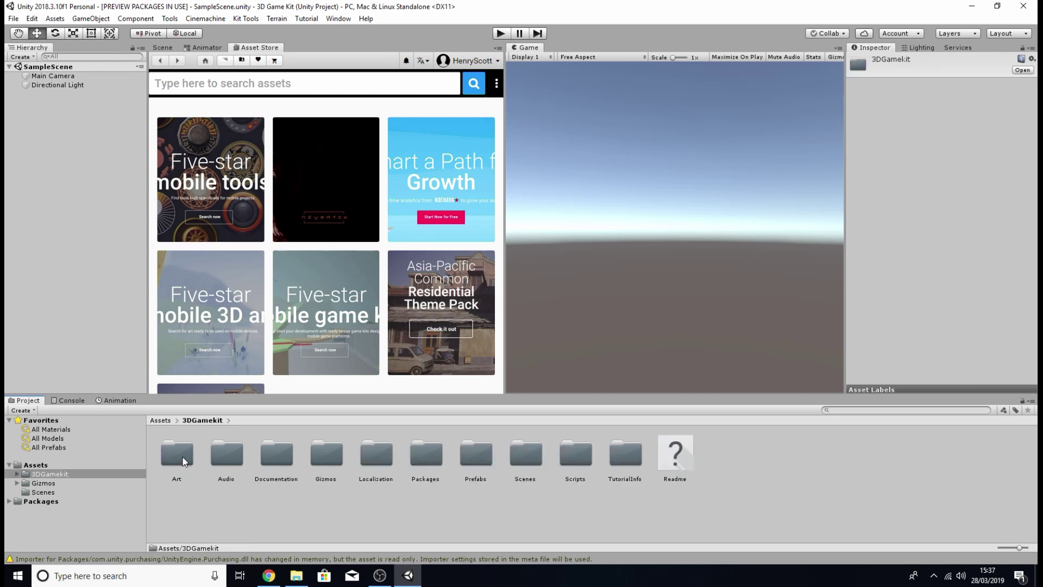
pyautogui.doubleClick(516, 457)
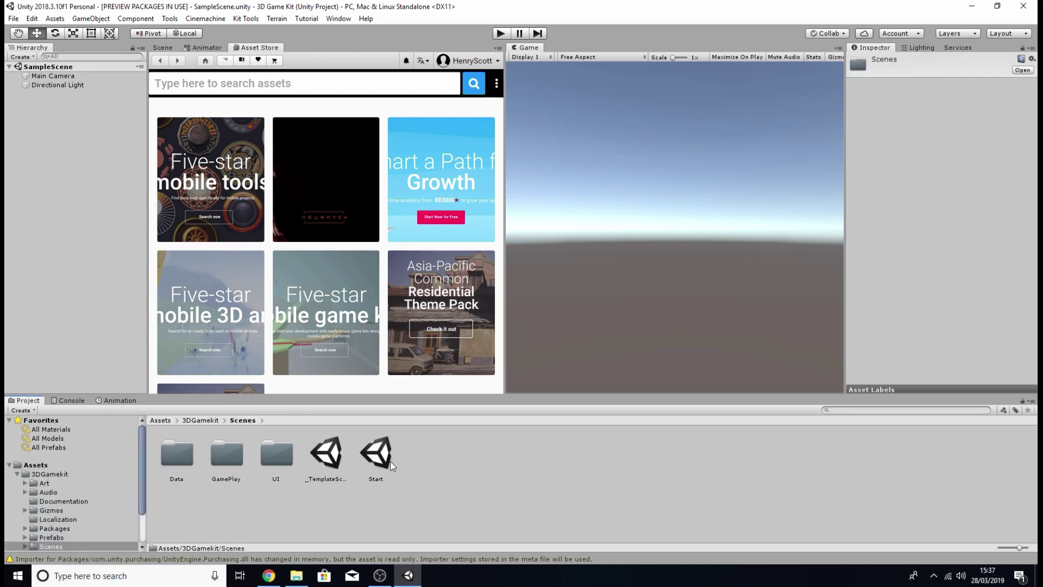
pyautogui.click(382, 461)
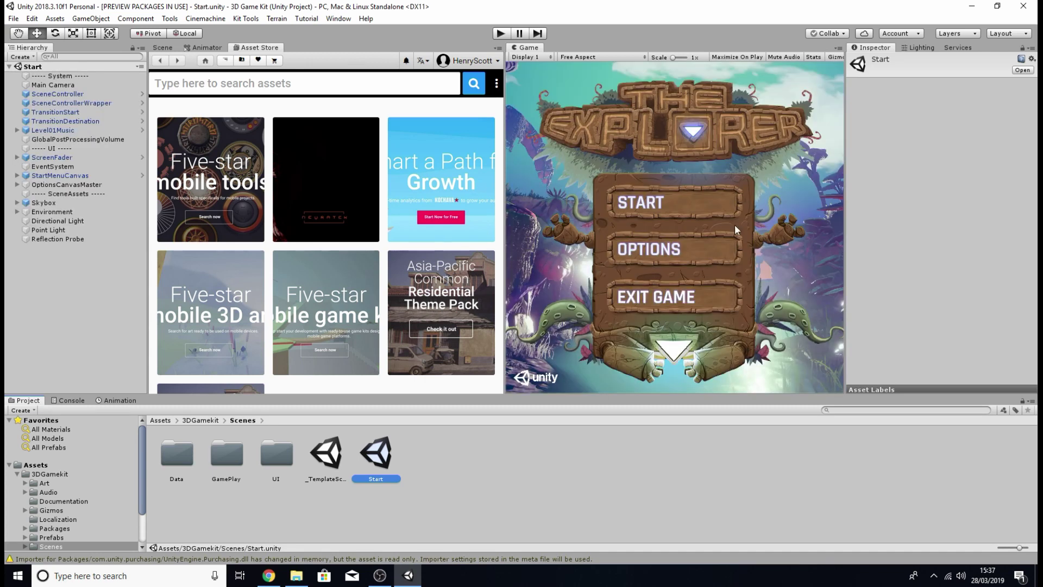
pyautogui.click(159, 48)
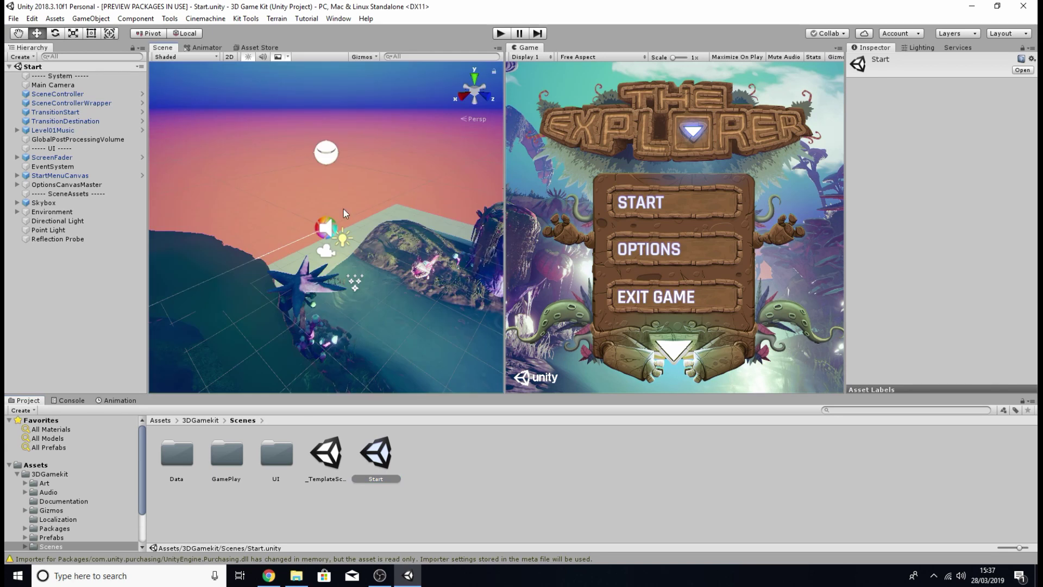
pyautogui.moveTo(389, 263); pyautogui.dragTo(366, 252, button='right')
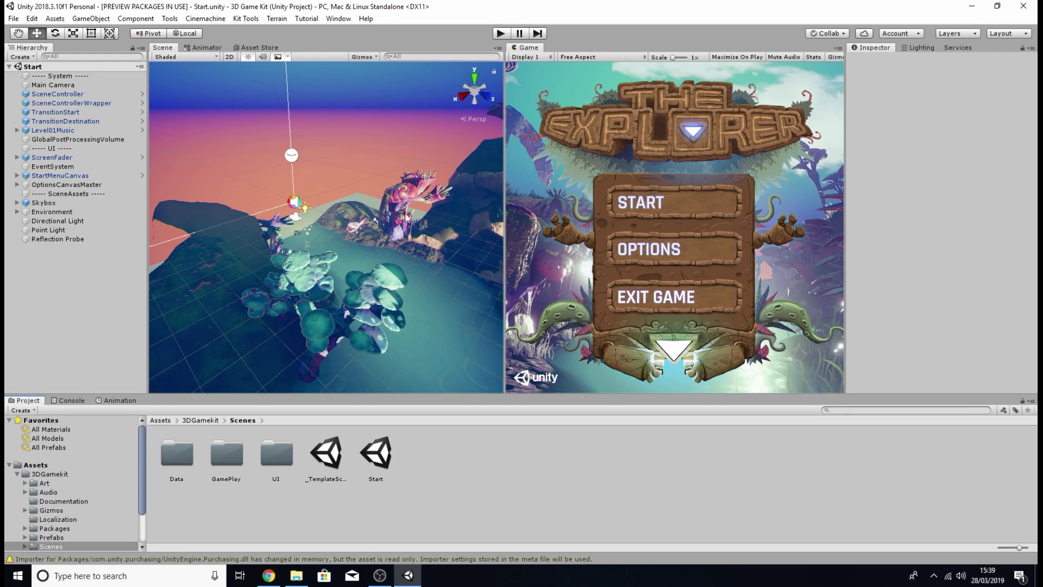
# Step: Set the active quality level to Performance in Project Settings > Quality
pyautogui.click(32, 19)
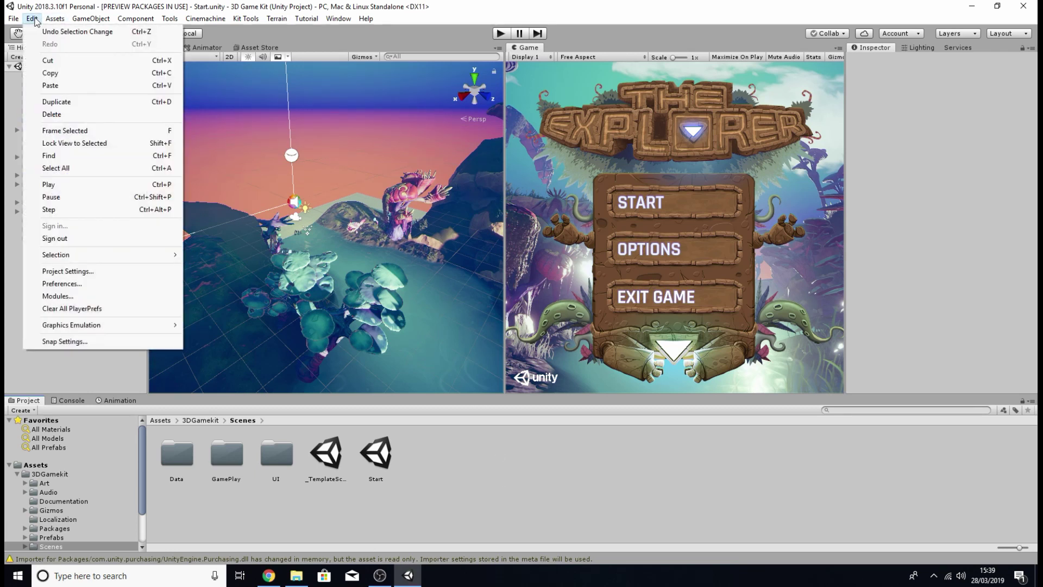
pyautogui.click(107, 270)
pyautogui.click(198, 153)
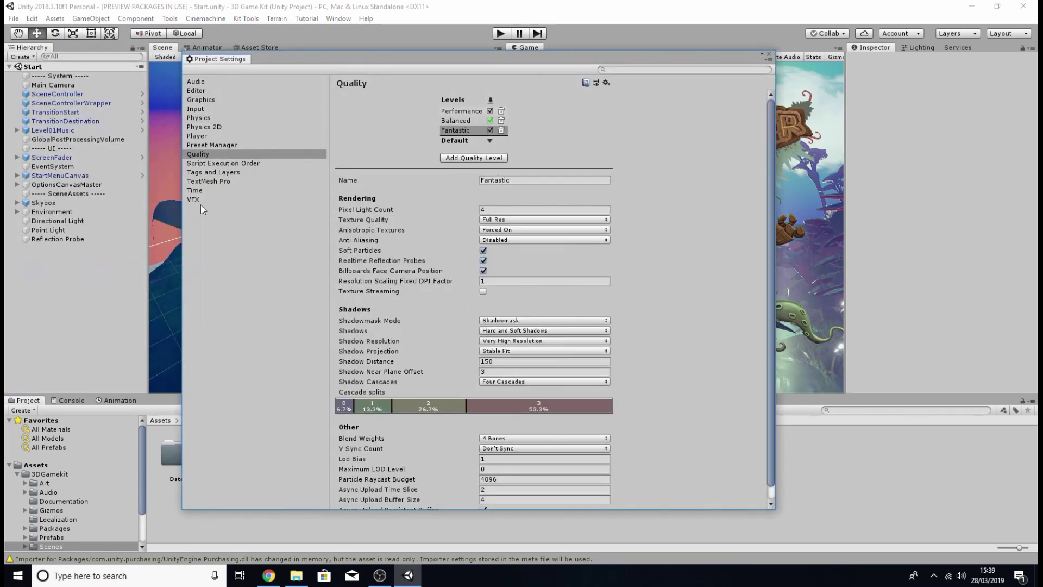
pyautogui.click(208, 157)
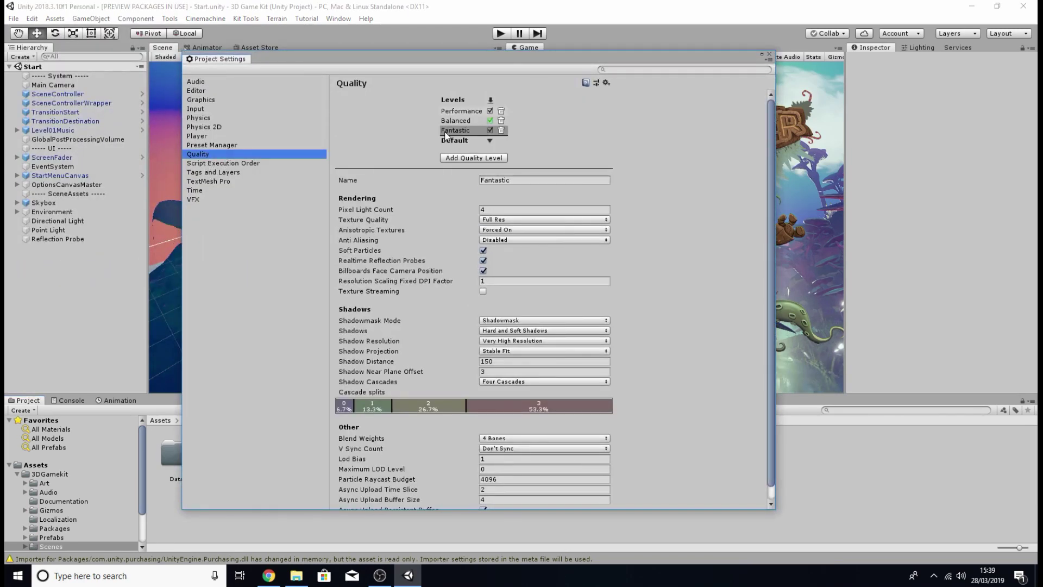
pyautogui.click(467, 110)
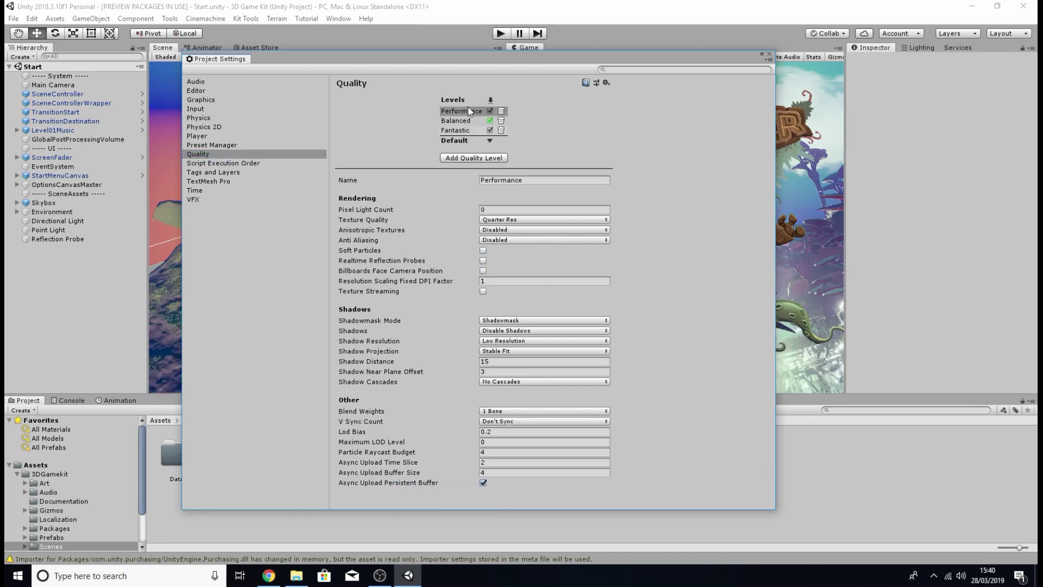
pyautogui.click(770, 55)
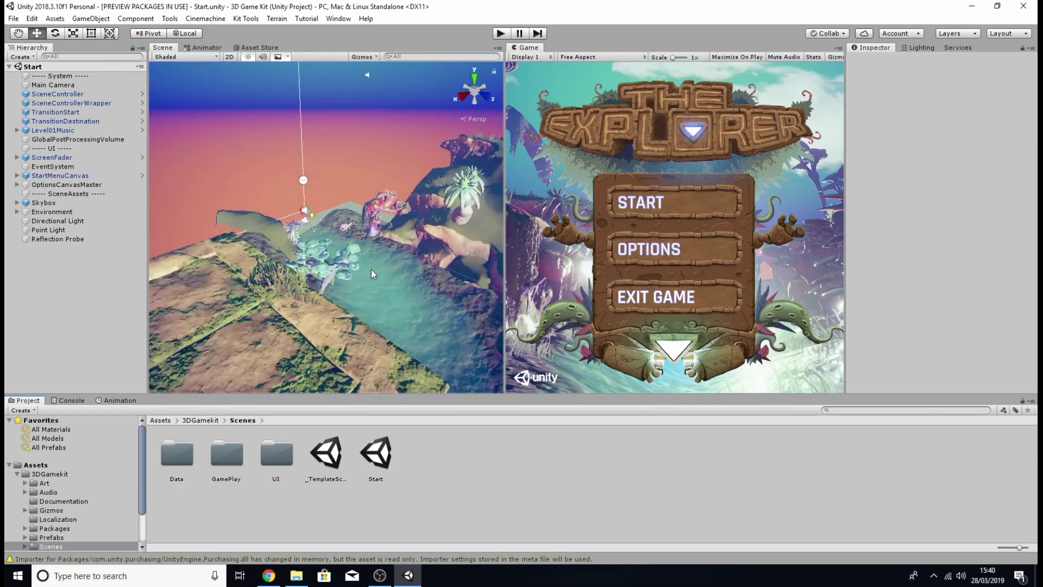
# Step: Orbit the Scene view camera around the Start scene's island to a new angle
pyautogui.keyDown('alt'); pyautogui.moveTo(331, 279); pyautogui.dragTo(418, 252); pyautogui.keyUp('alt')
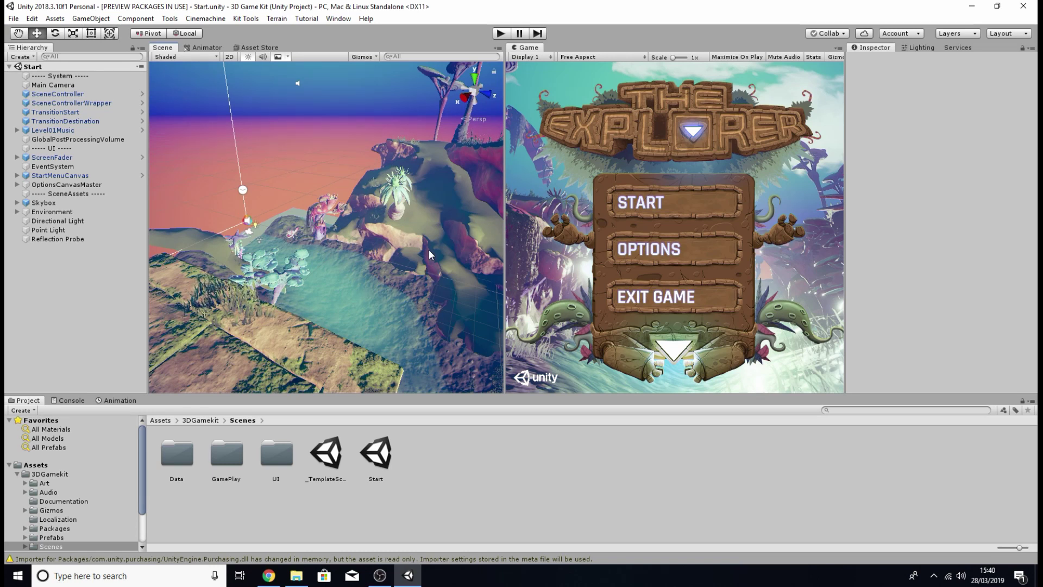
pyautogui.click(33, 20)
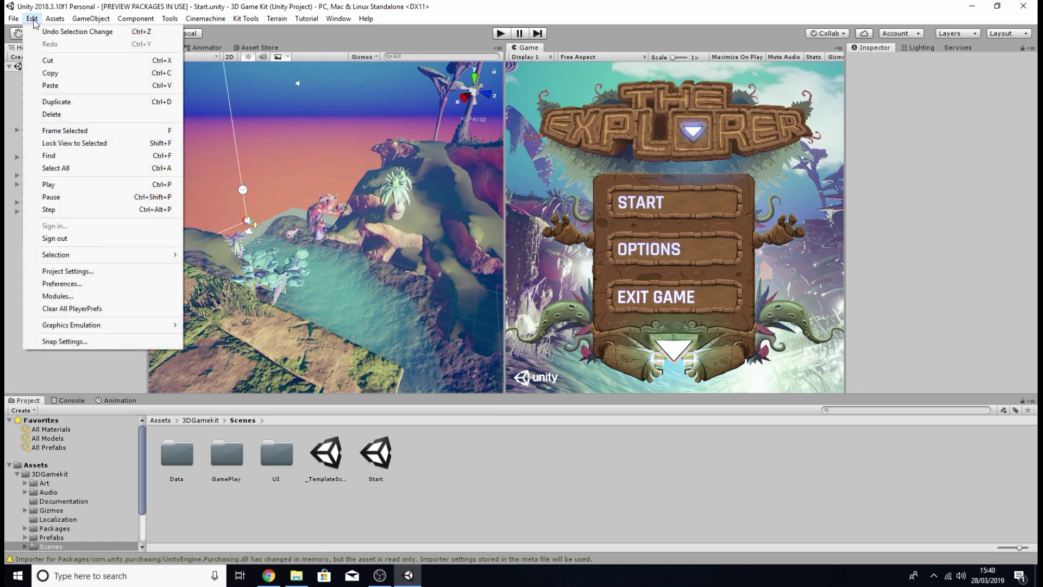
# Step: Tick Disable Unity Audio in Project Settings > Audio
pyautogui.click(43, 271)
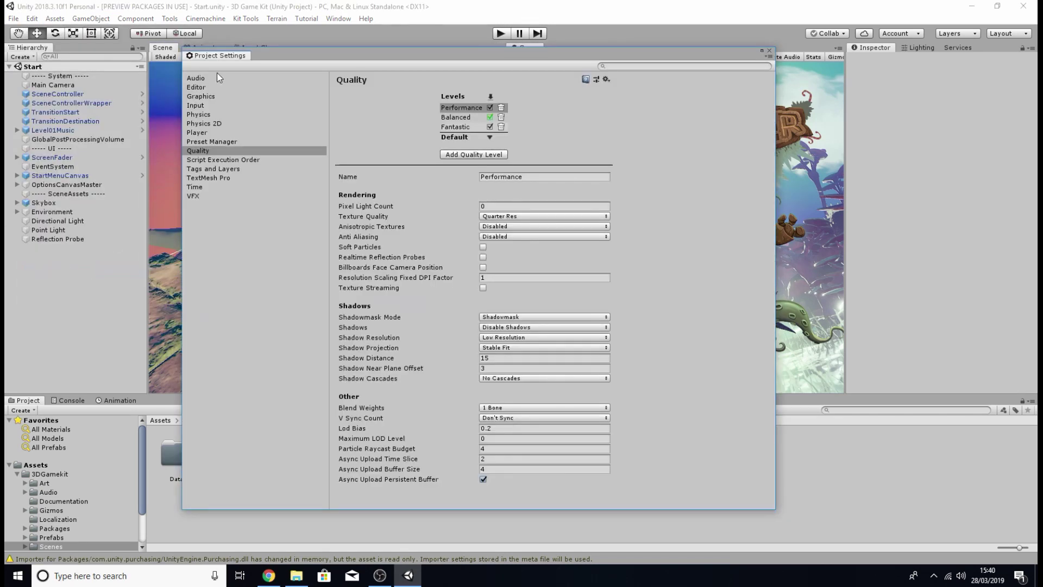
pyautogui.click(204, 79)
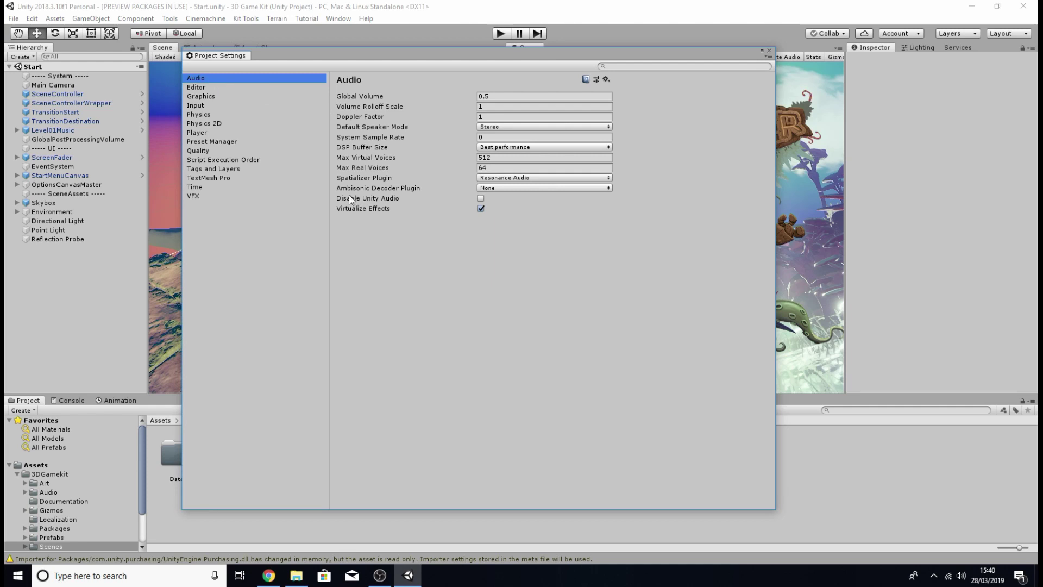
pyautogui.click(480, 198)
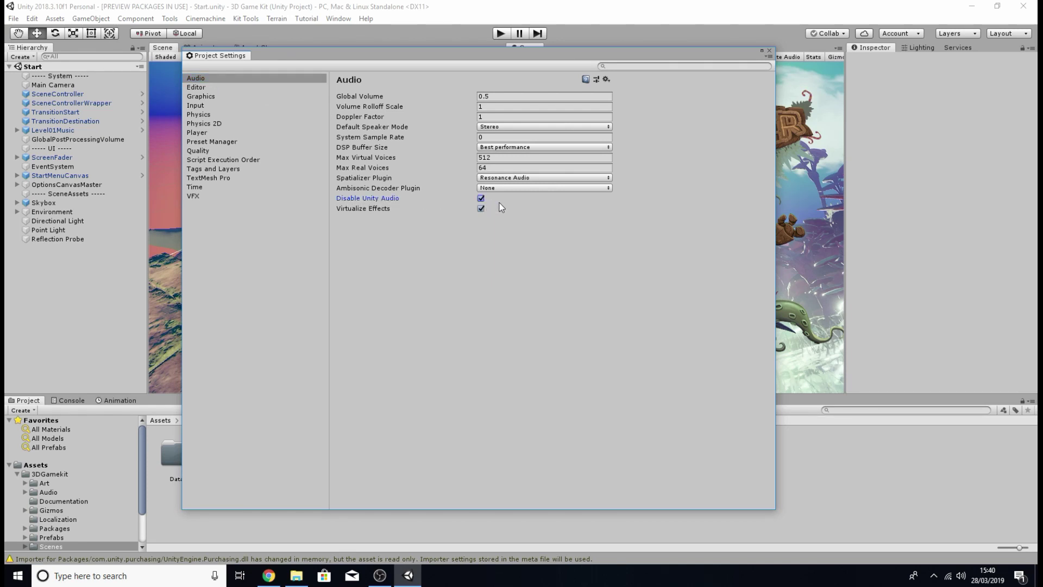
pyautogui.click(769, 51)
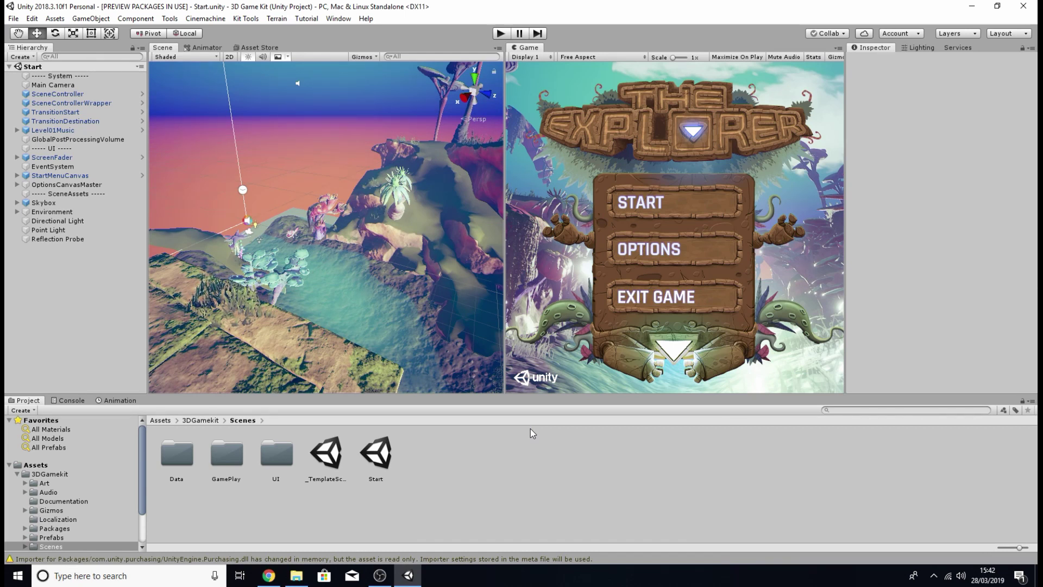
# Step: Open the 3D Game Kit (FMOD Project BLANK v2.00.00) .fspro from Documents\FMOD Studio in File Explorer
pyautogui.click(297, 576)
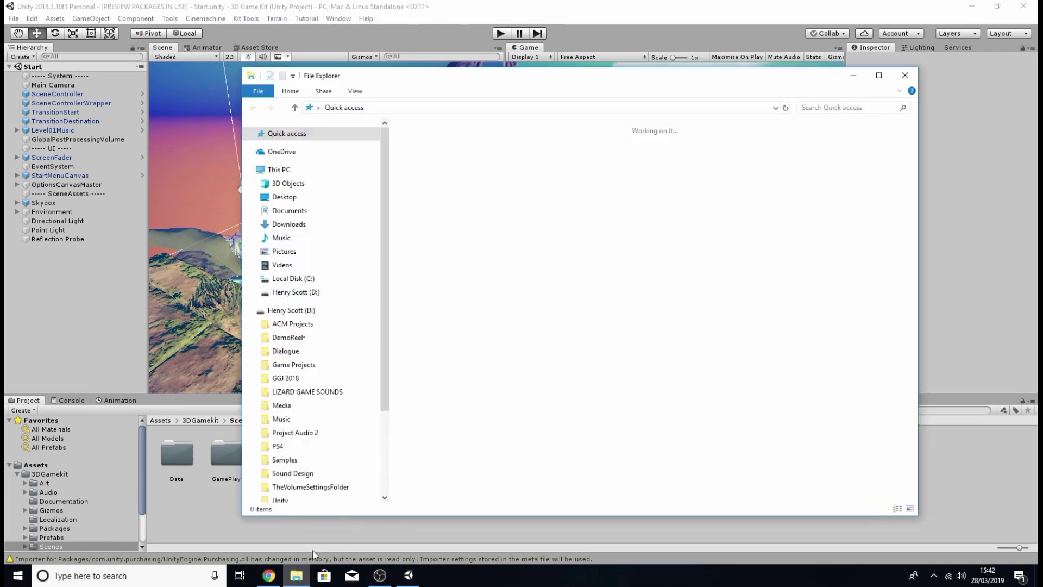
pyautogui.click(289, 211)
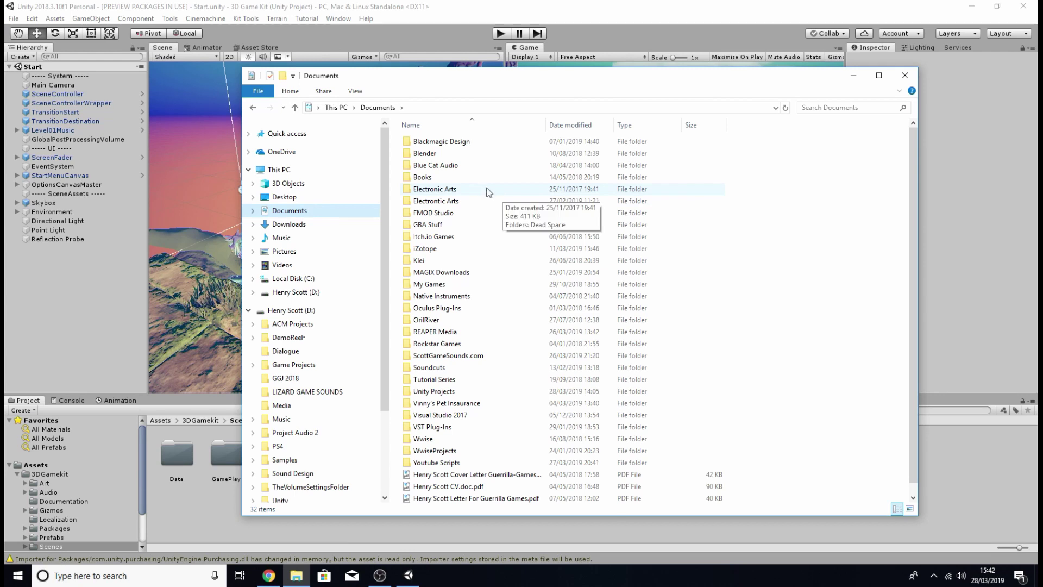
pyautogui.doubleClick(434, 213)
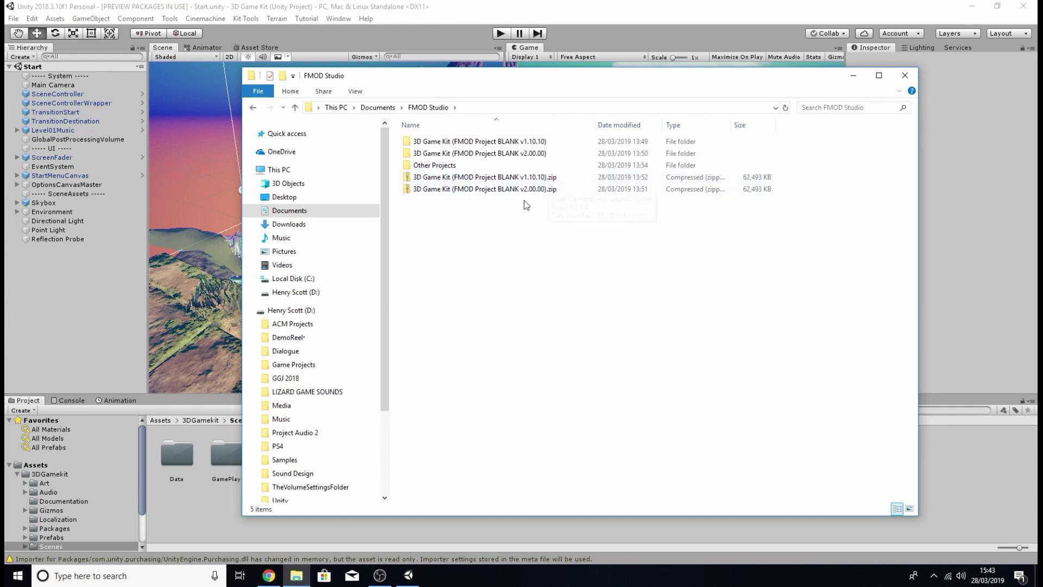
pyautogui.doubleClick(514, 154)
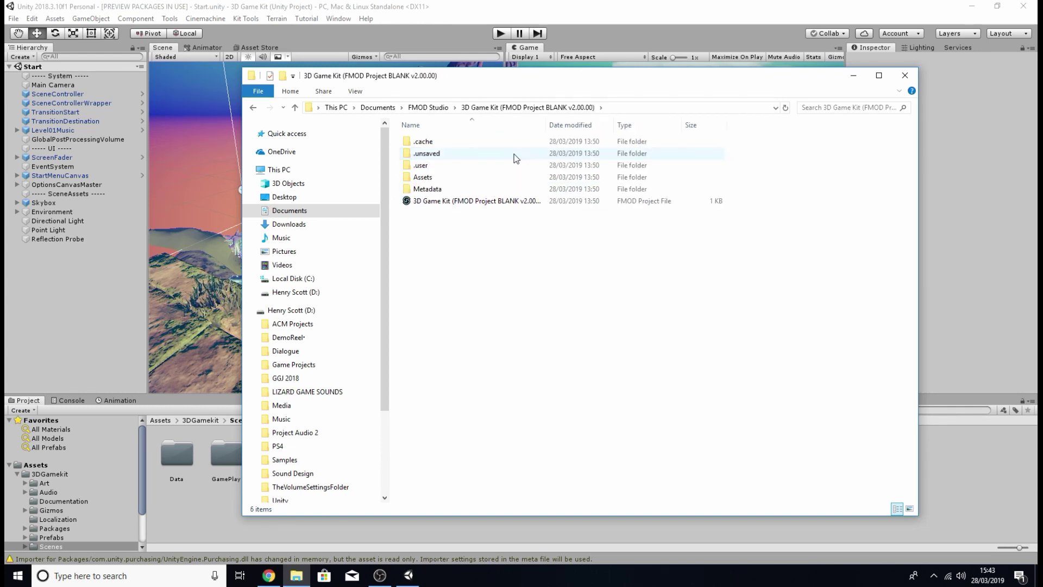
pyautogui.doubleClick(475, 201)
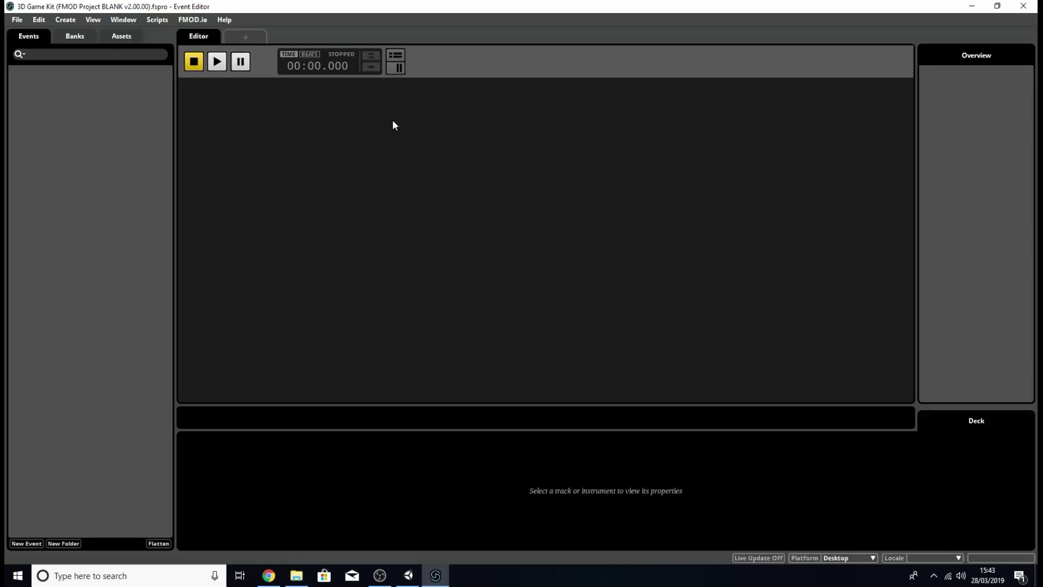
# Step: Show the project's audio assets, briefly opening and closing them in a separate window
pyautogui.click(121, 38)
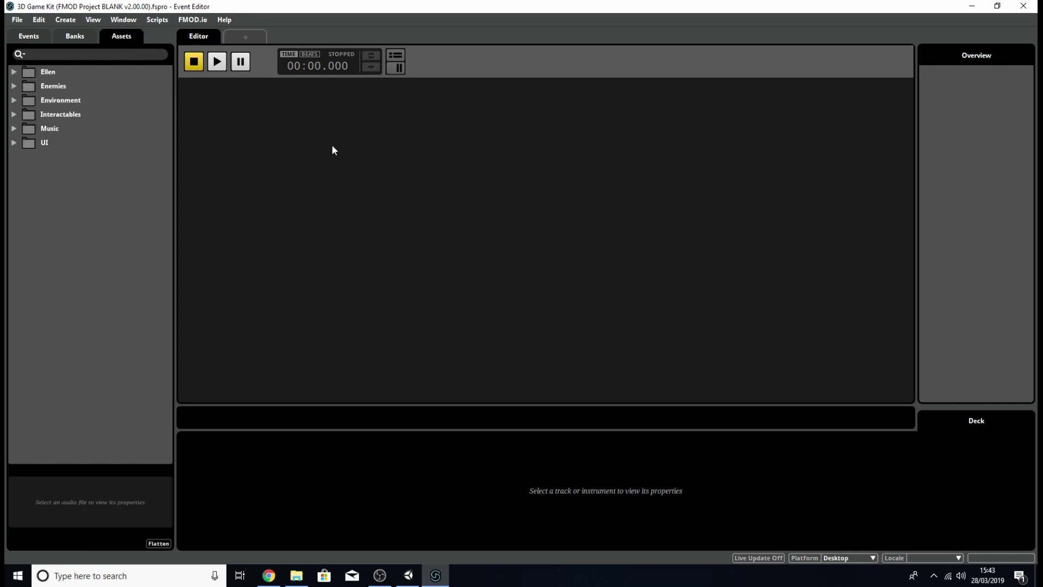
pyautogui.hotkey('ctrl', '6')
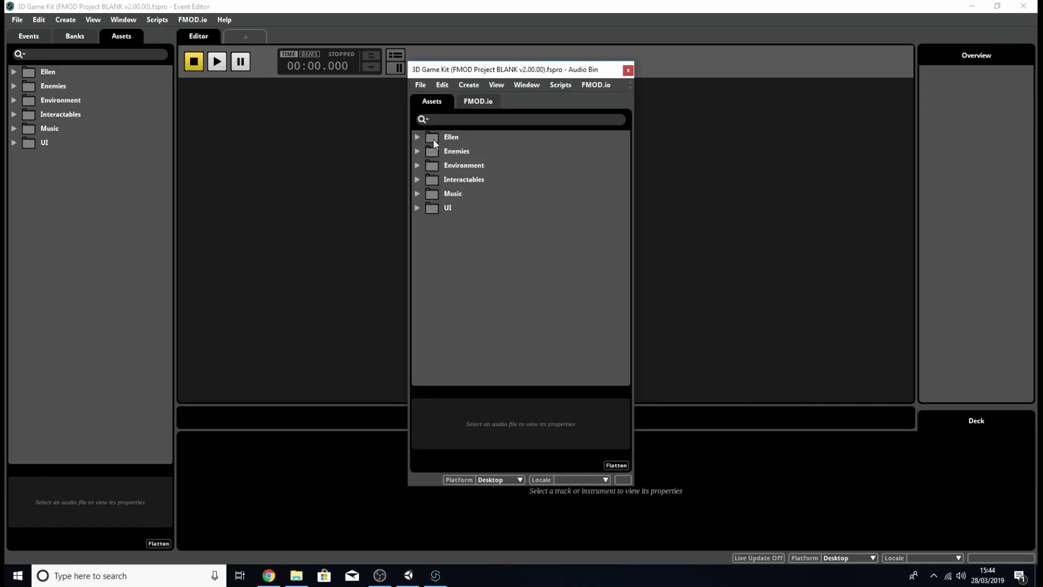
pyautogui.click(627, 70)
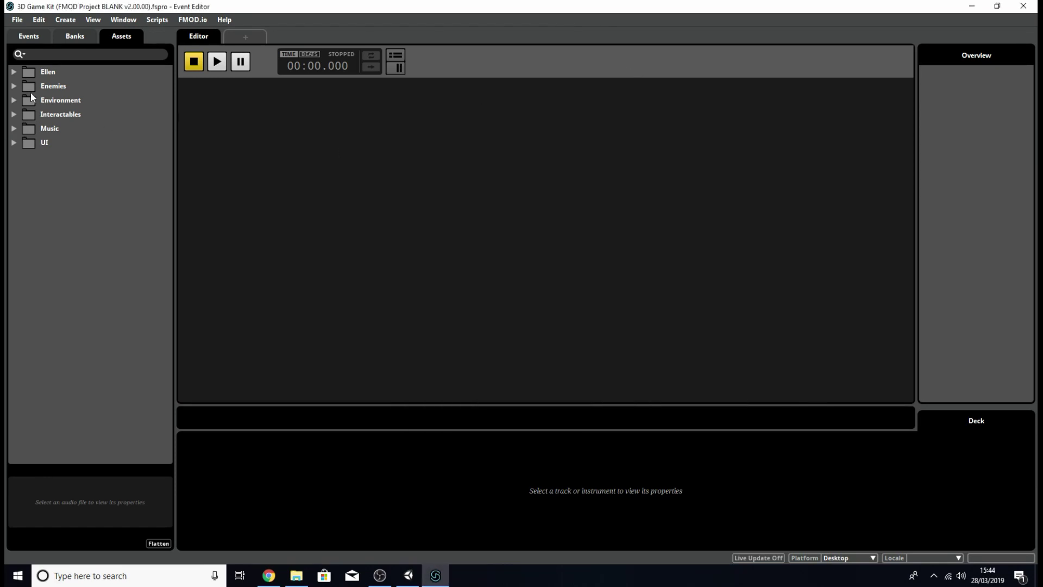
# Step: Audition Ellen/Attacks/Ellen_Emotes_Attacks_04.ogg, then collapse the Ellen folder
pyautogui.click(13, 71)
pyautogui.click(21, 85)
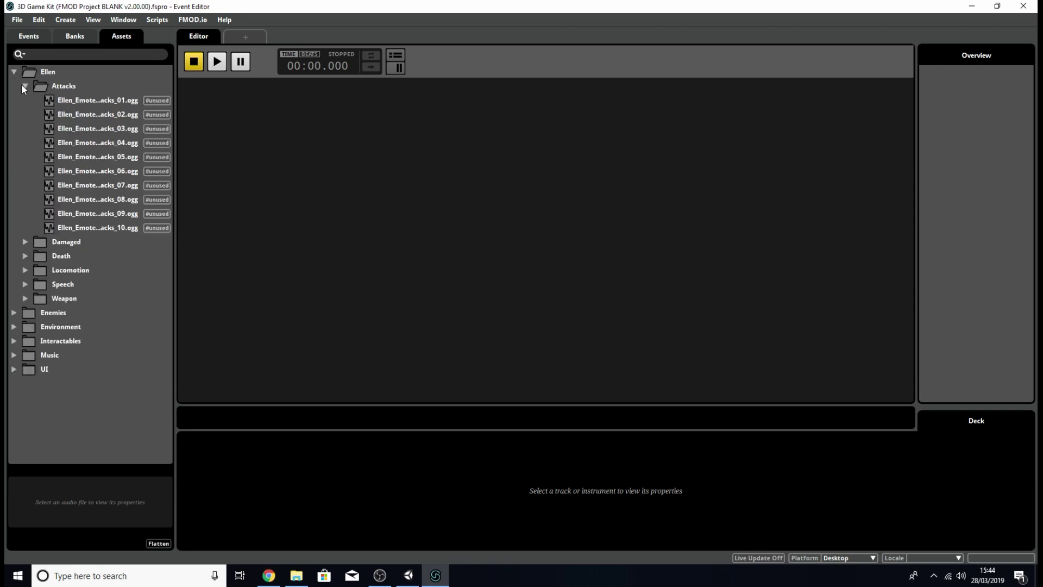
pyautogui.click(68, 143)
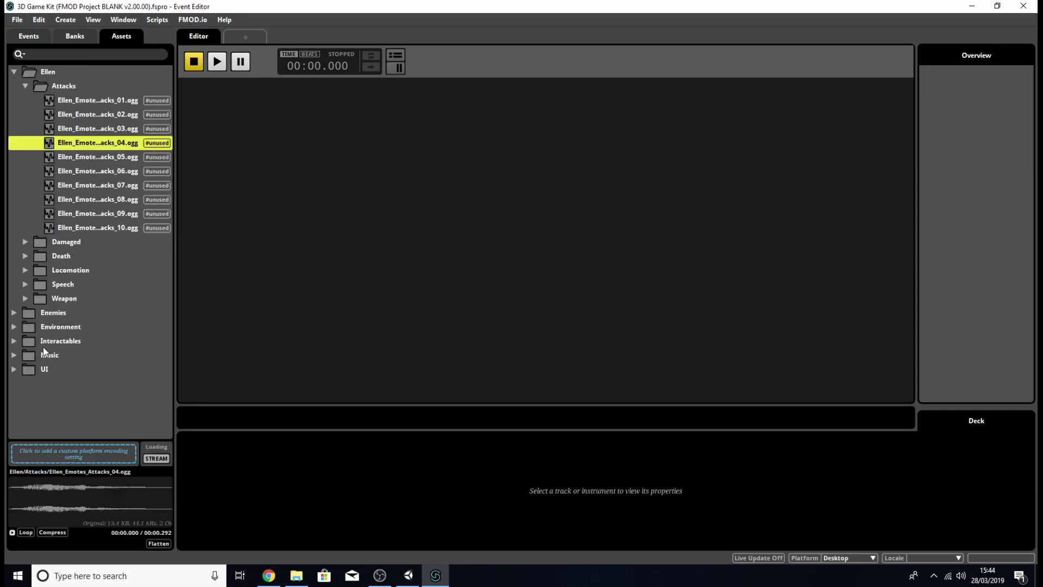
pyautogui.click(12, 532)
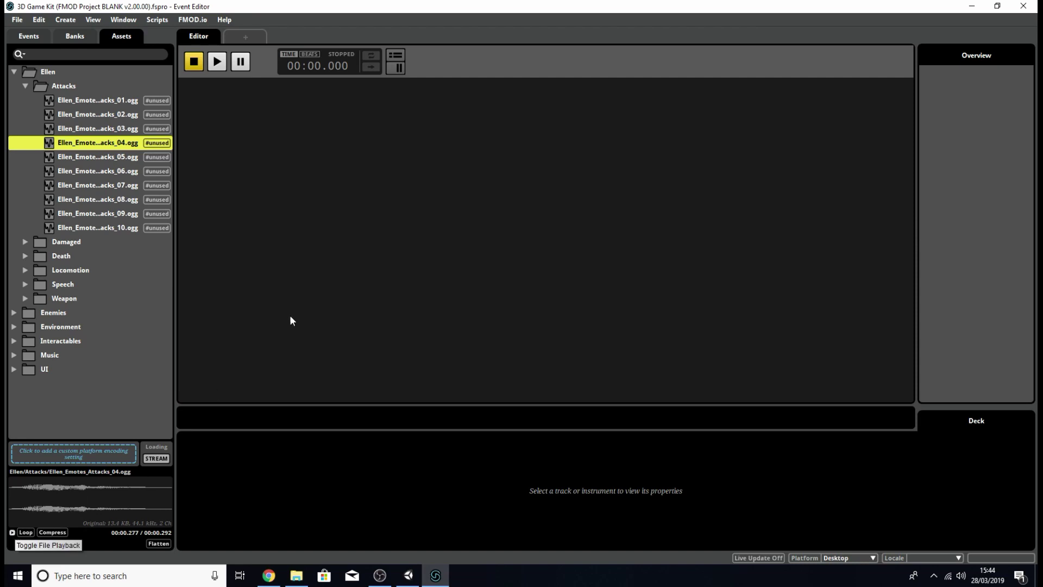
pyautogui.click(14, 72)
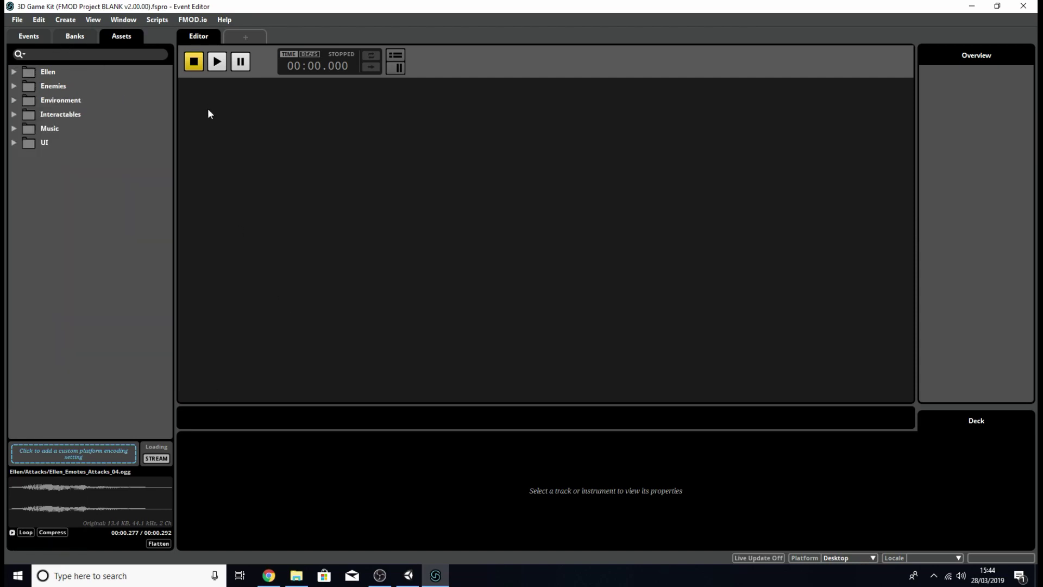
# Step: Save the project in Documents\FMOD Studio as '3D Game Kit (FMOD Project)', dropping 'BLANK v2.00.00'
pyautogui.click(15, 20)
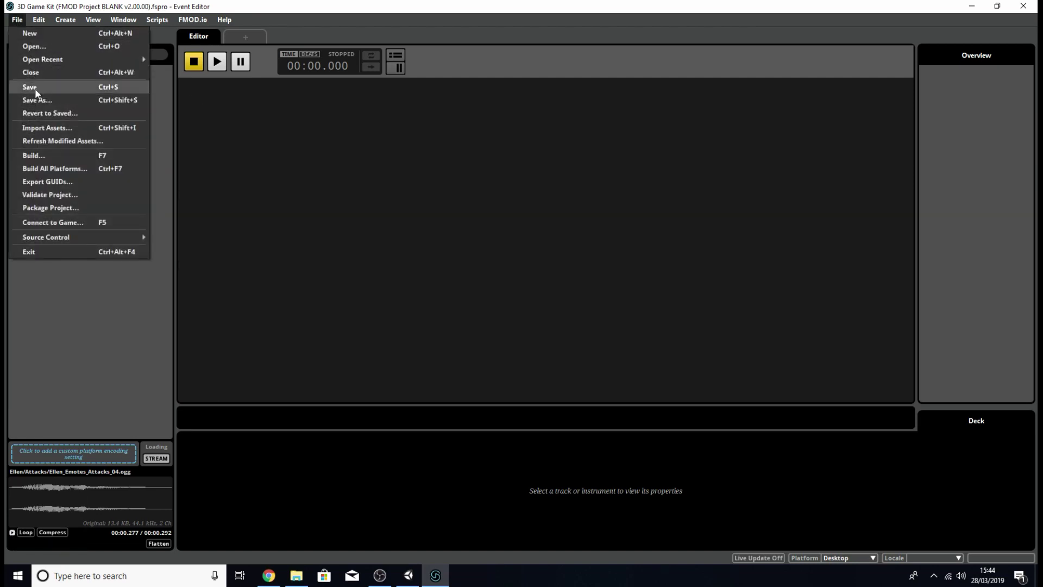
pyautogui.click(56, 102)
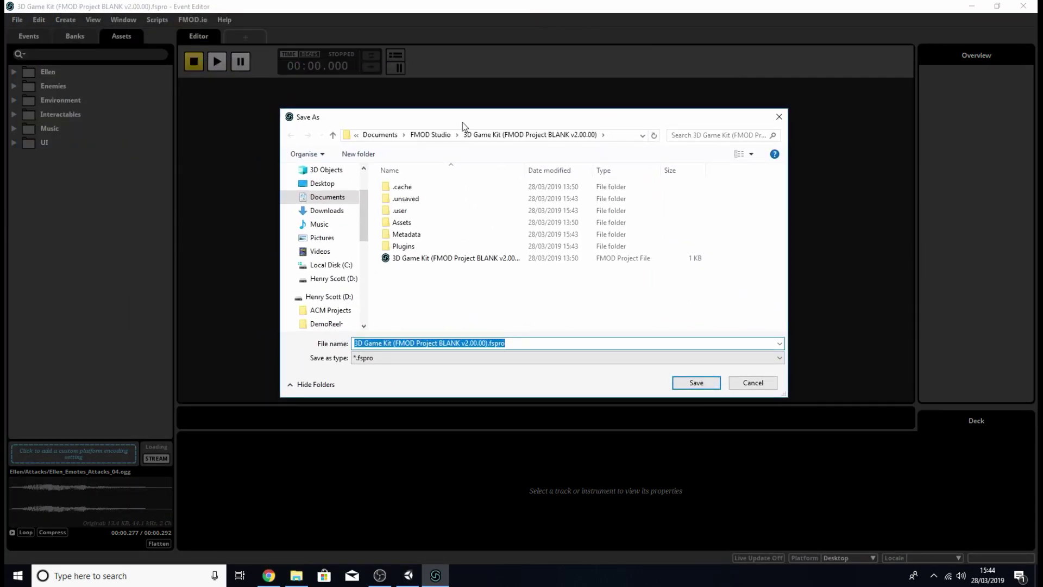
pyautogui.click(436, 134)
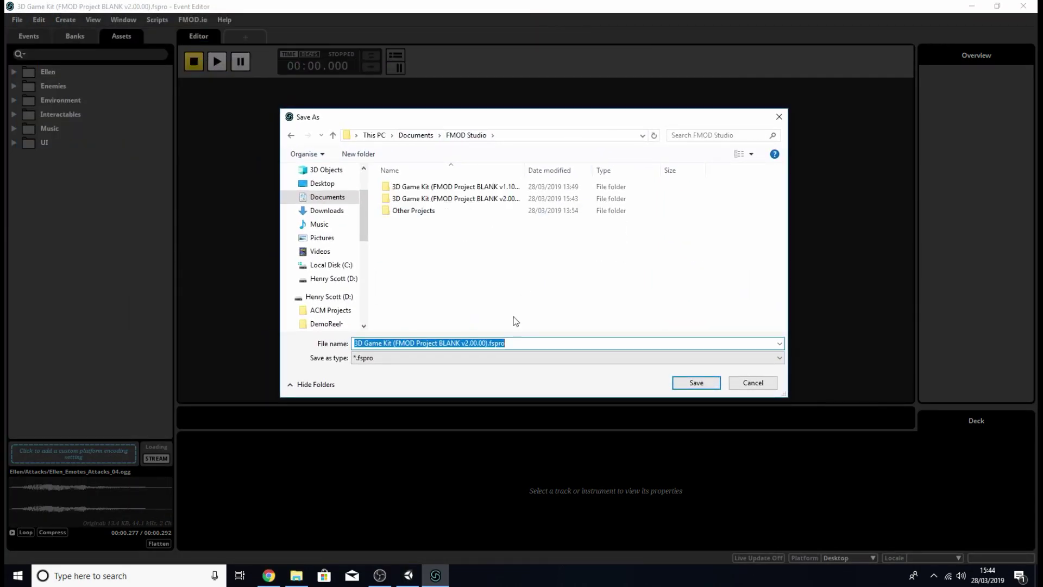
pyautogui.moveTo(522, 166); pyautogui.dragTo(583, 169)
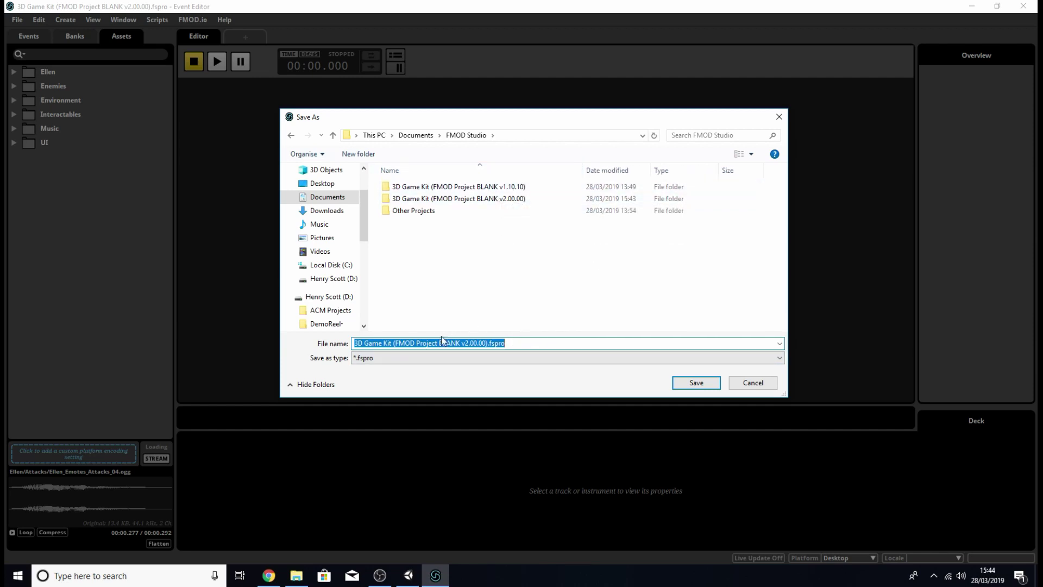
pyautogui.click(437, 342)
pyautogui.moveTo(486, 343); pyautogui.dragTo(438, 343)
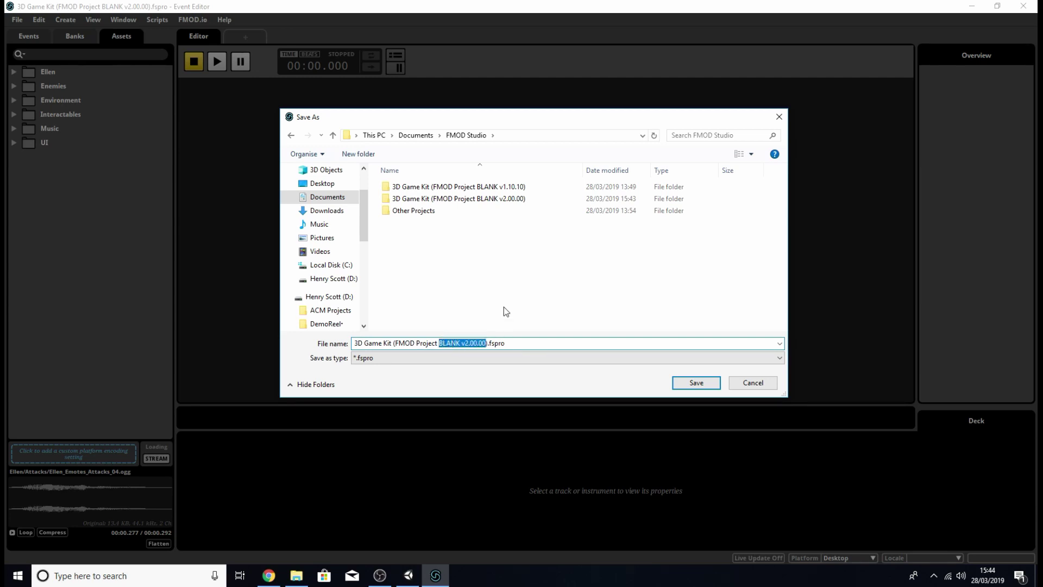
pyautogui.press('BackSpace')
pyautogui.press('BackSpace')
pyautogui.click(689, 382)
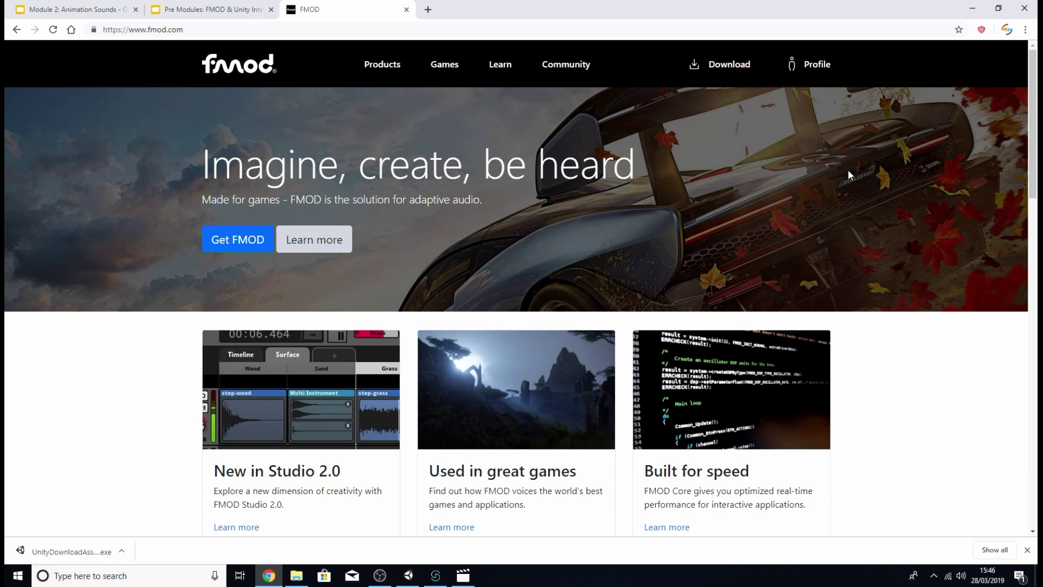
# Step: Download the FMOD Studio for Unity 2.00.00 (Early Access) integration from fmod.com's download page
pyautogui.click(715, 67)
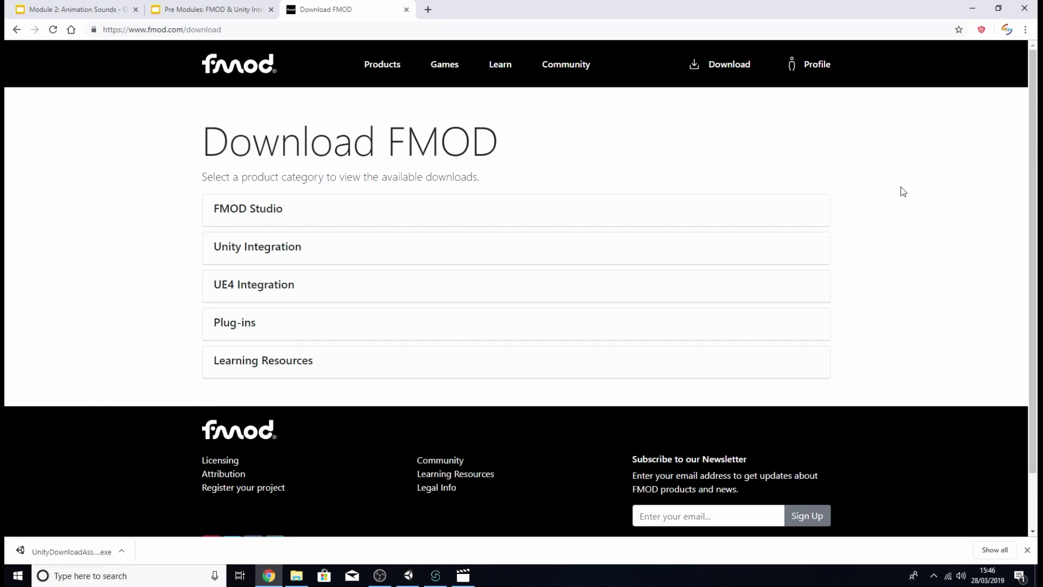
pyautogui.click(808, 75)
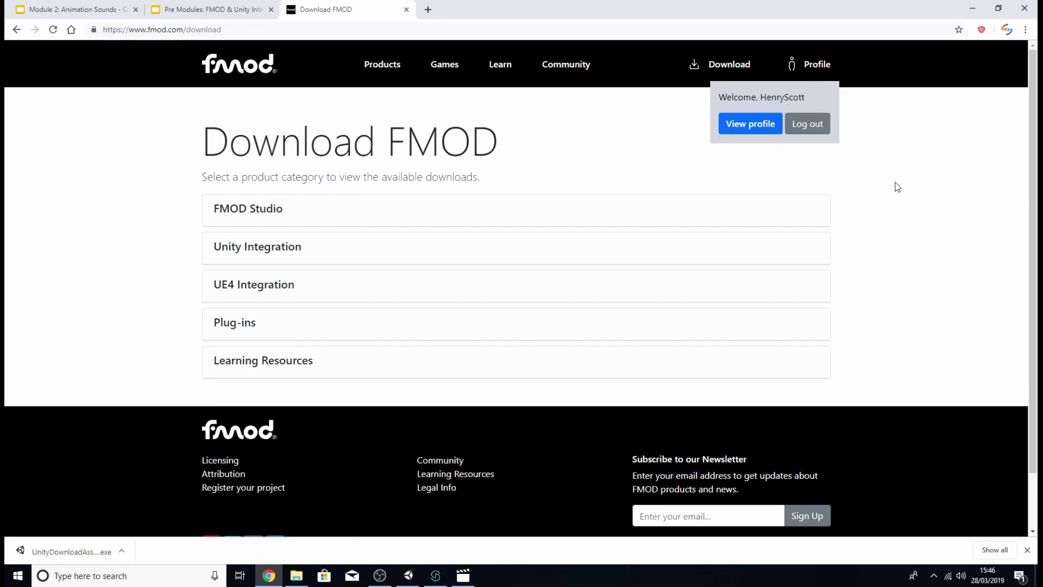
pyautogui.click(252, 259)
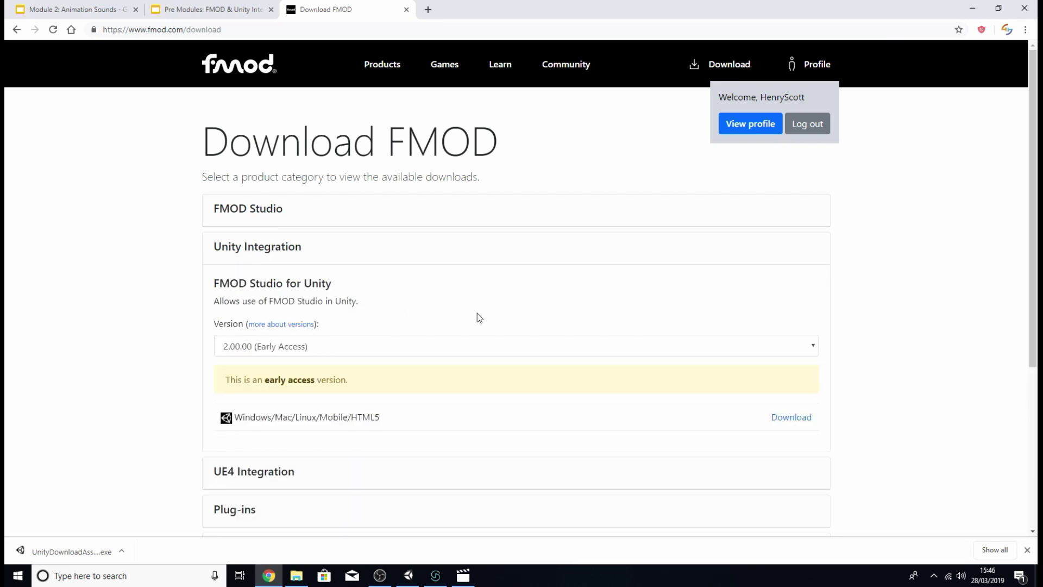
pyautogui.press('Tab')
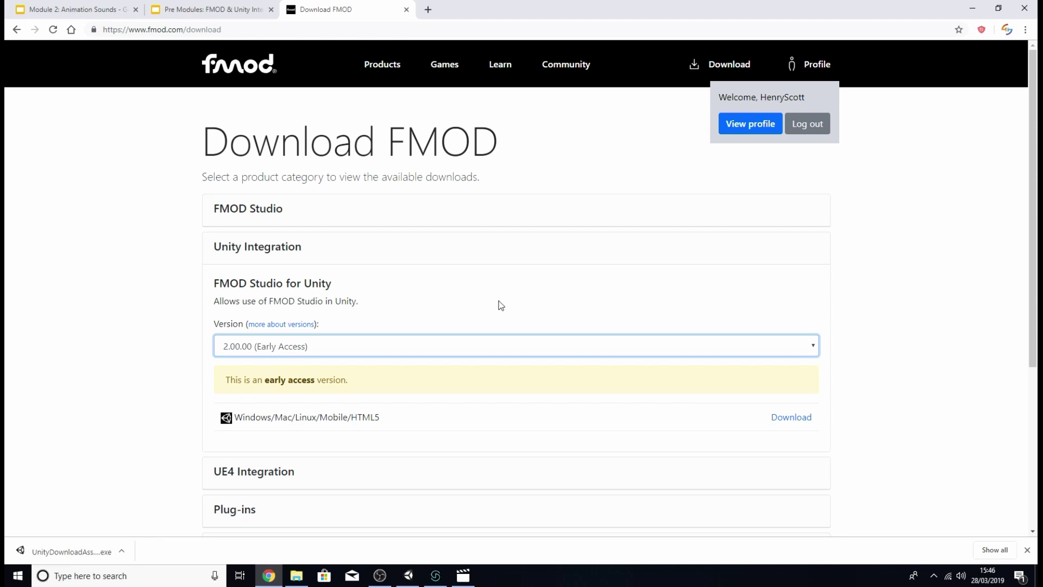
pyautogui.click(410, 347)
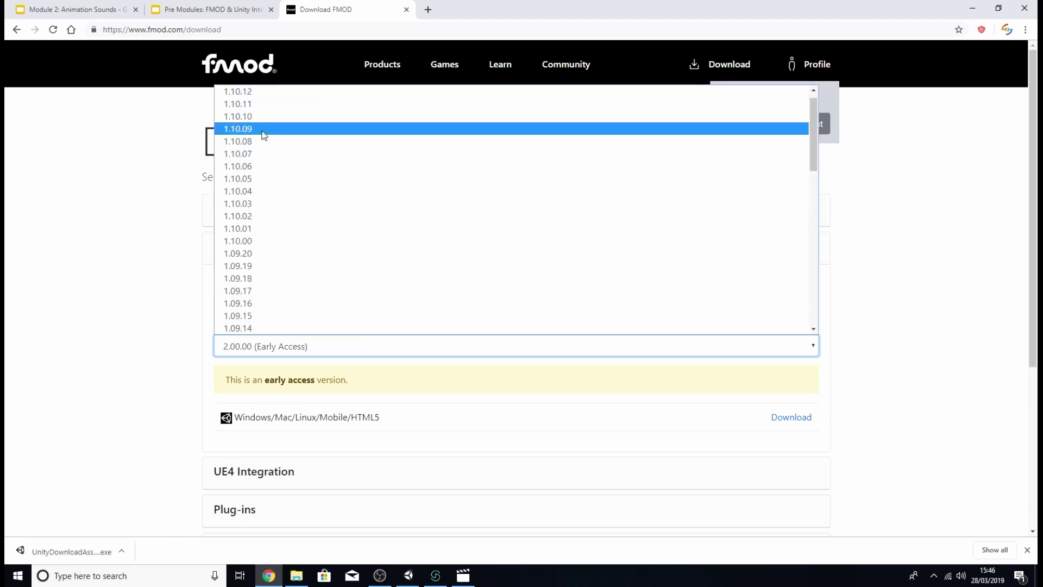
pyautogui.scroll(2, 271, 148)
pyautogui.click(254, 89)
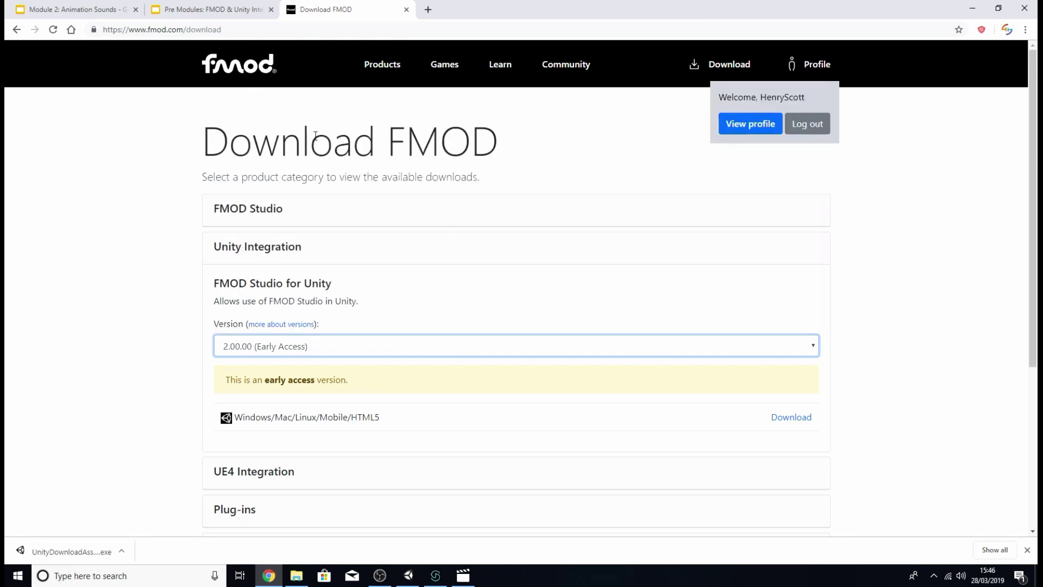
pyautogui.click(792, 421)
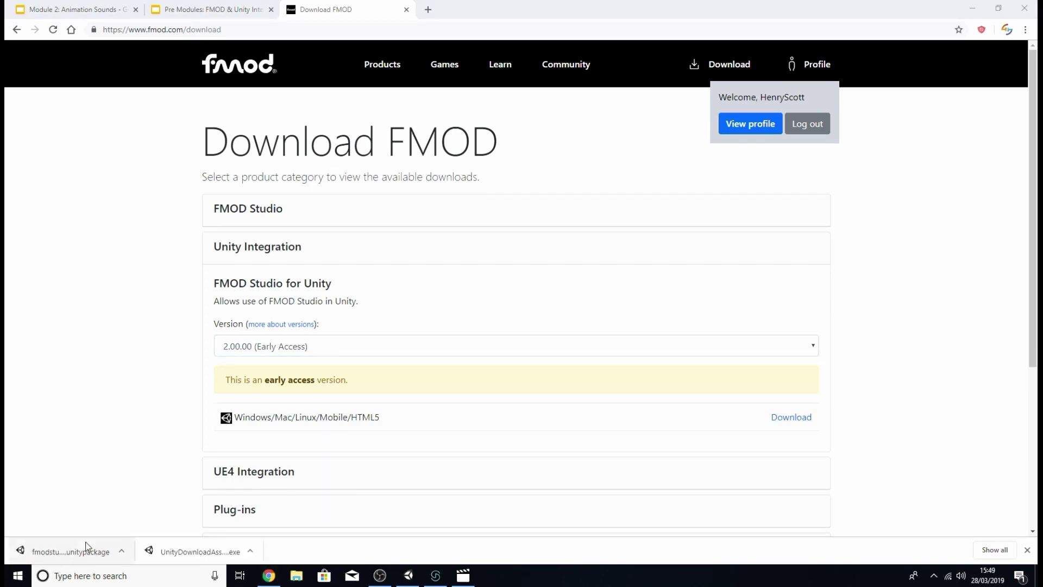
# Step: Import all files of the downloaded fmodstudio20000 unitypackage into the Unity project
pyautogui.click(407, 576)
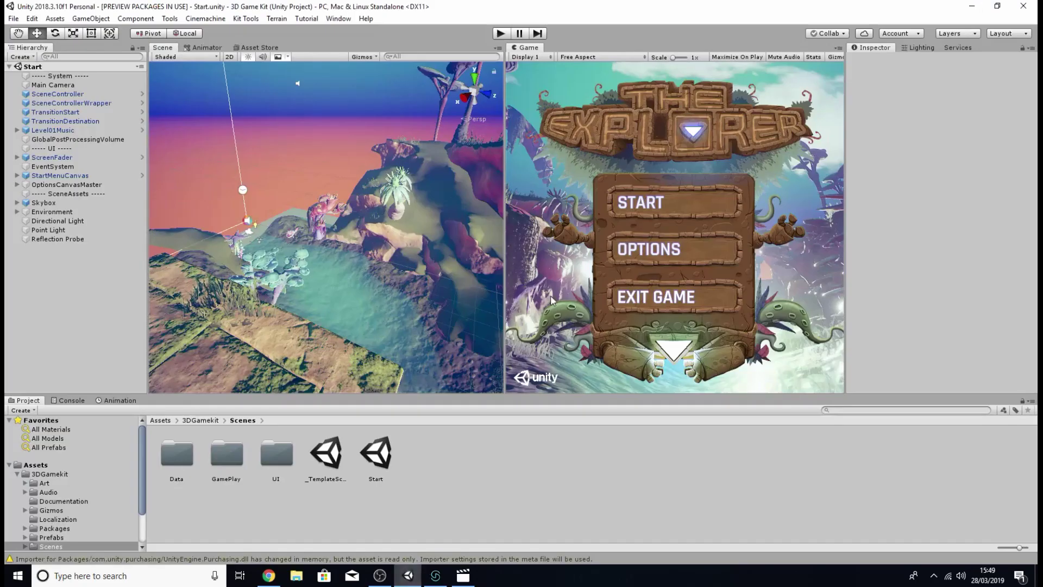
pyautogui.click(278, 574)
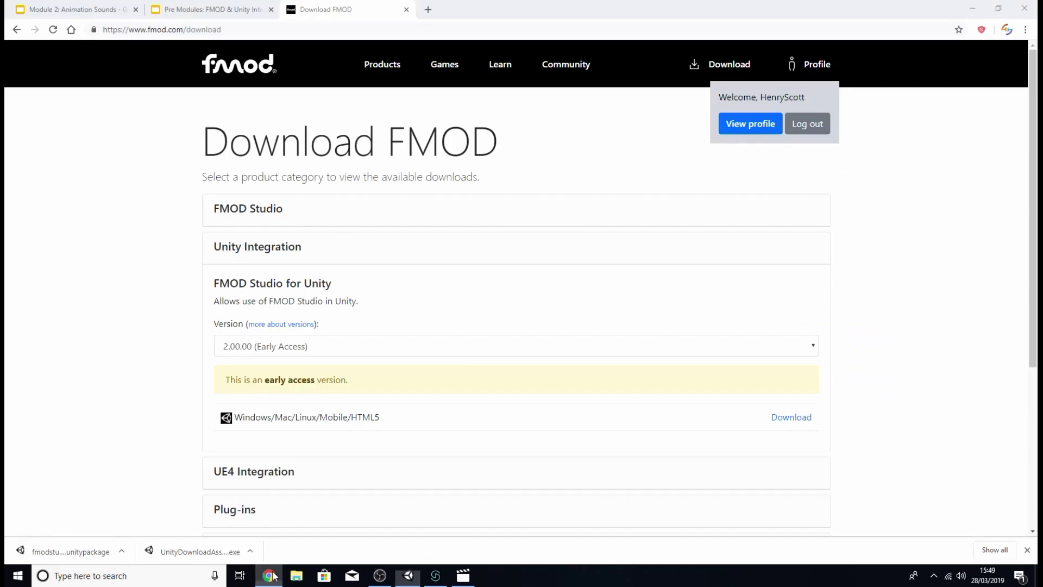
pyautogui.click(59, 553)
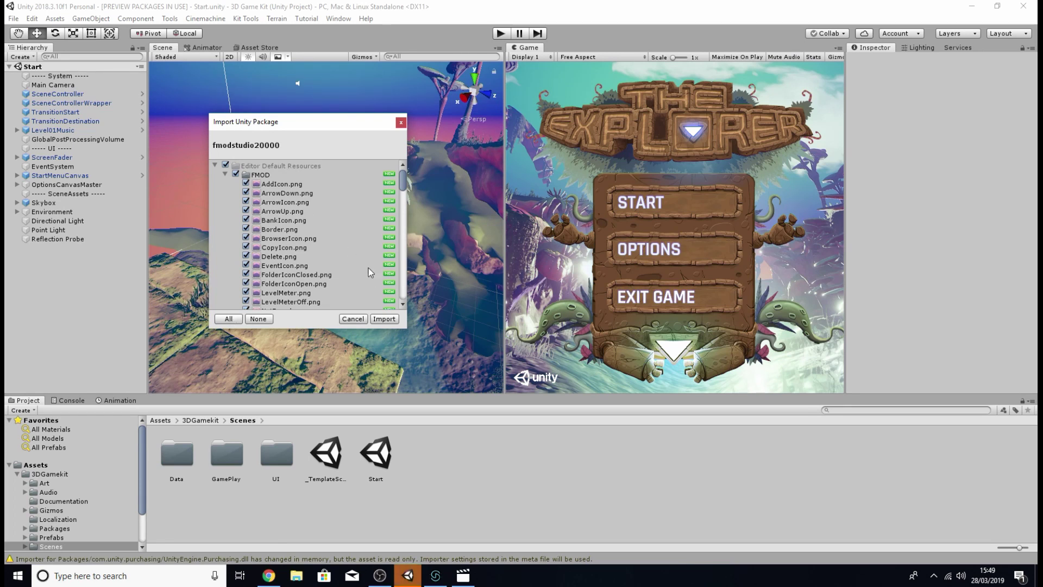
pyautogui.click(381, 319)
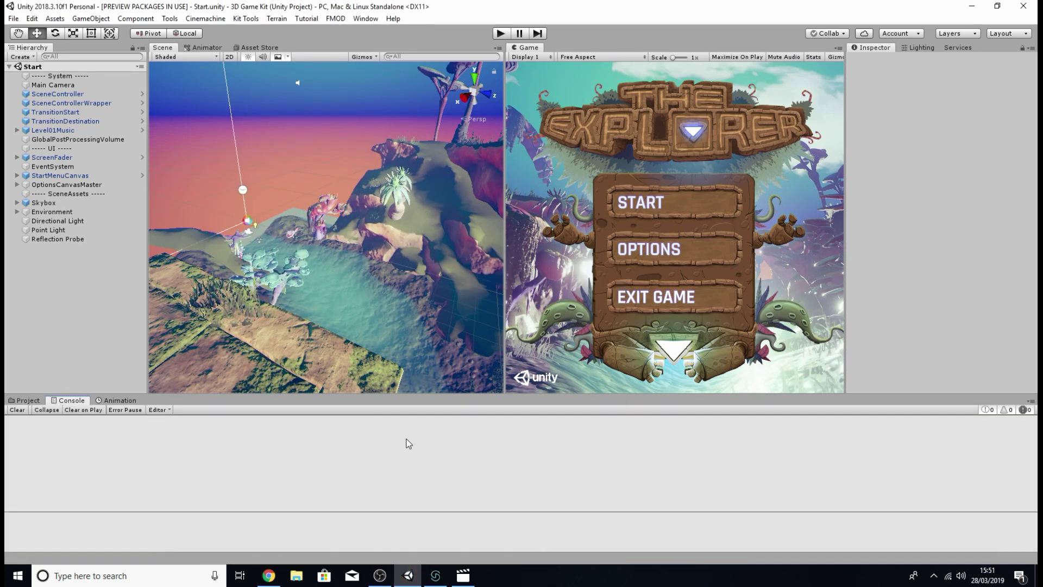
# Step: Open Unity's FMOD Studio settings and widen the inspector to read them
pyautogui.click(342, 21)
pyautogui.click(353, 32)
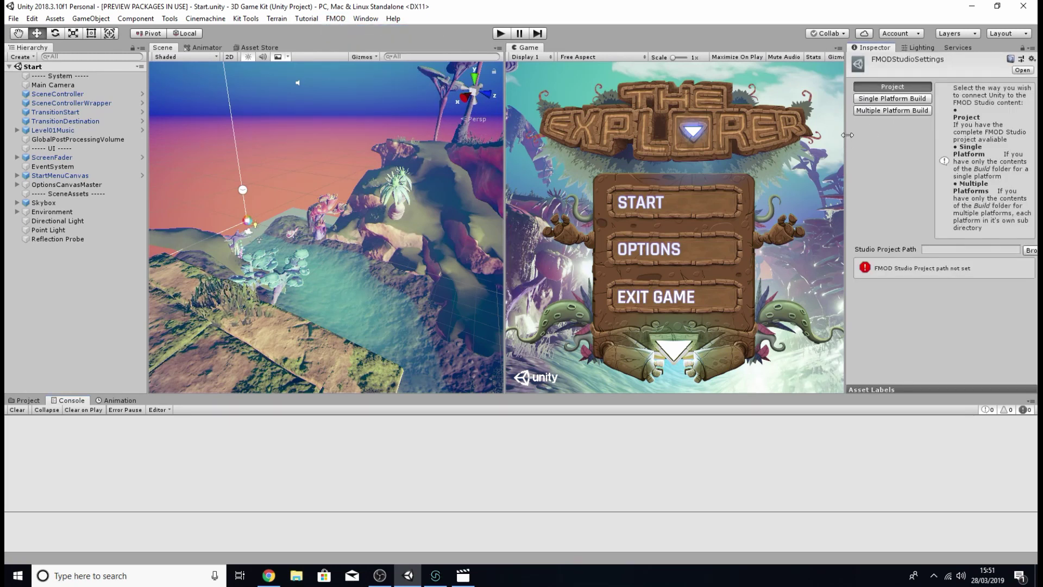
pyautogui.moveTo(847, 135); pyautogui.dragTo(694, 154)
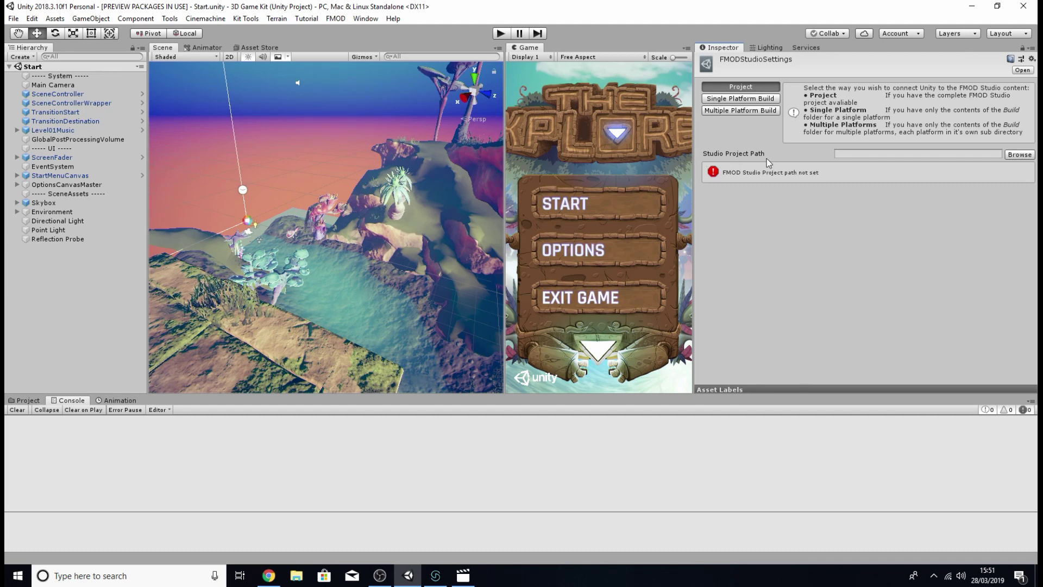
# Step: Set the Studio Project Path to Documents\FMOD Studio\3D Game Kit (FMOD Project)\3D Game Kit (FMOD Project).fspro
pyautogui.click(1022, 154)
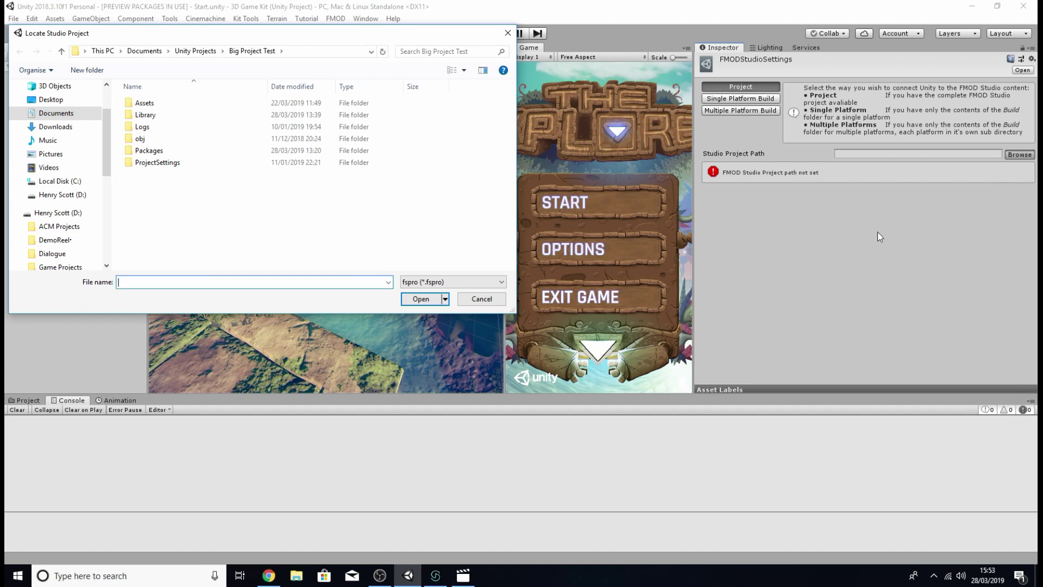
pyautogui.moveTo(211, 39); pyautogui.dragTo(358, 66)
pyautogui.click(292, 80)
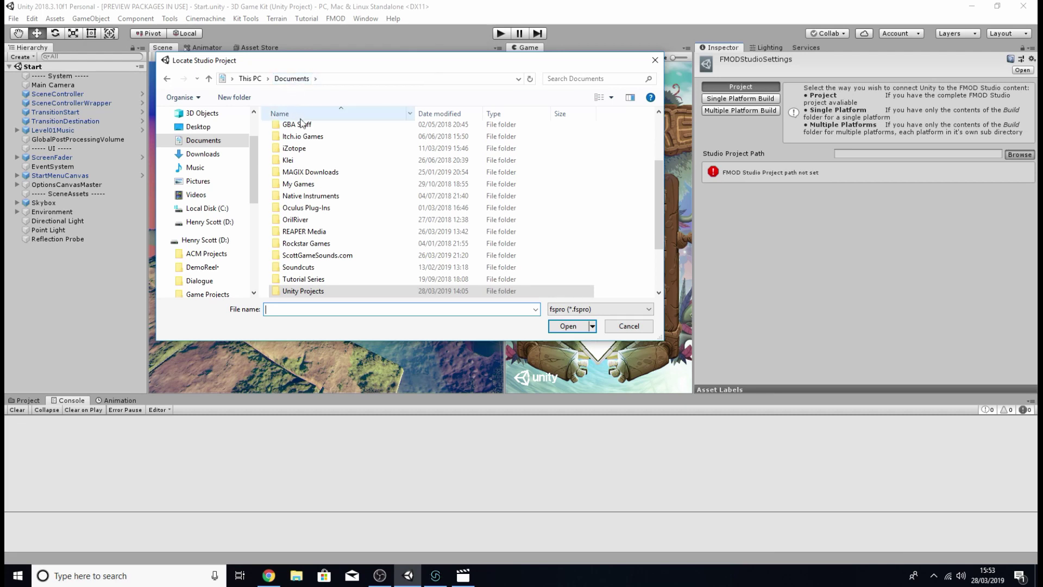
pyautogui.scroll(3, 318, 208)
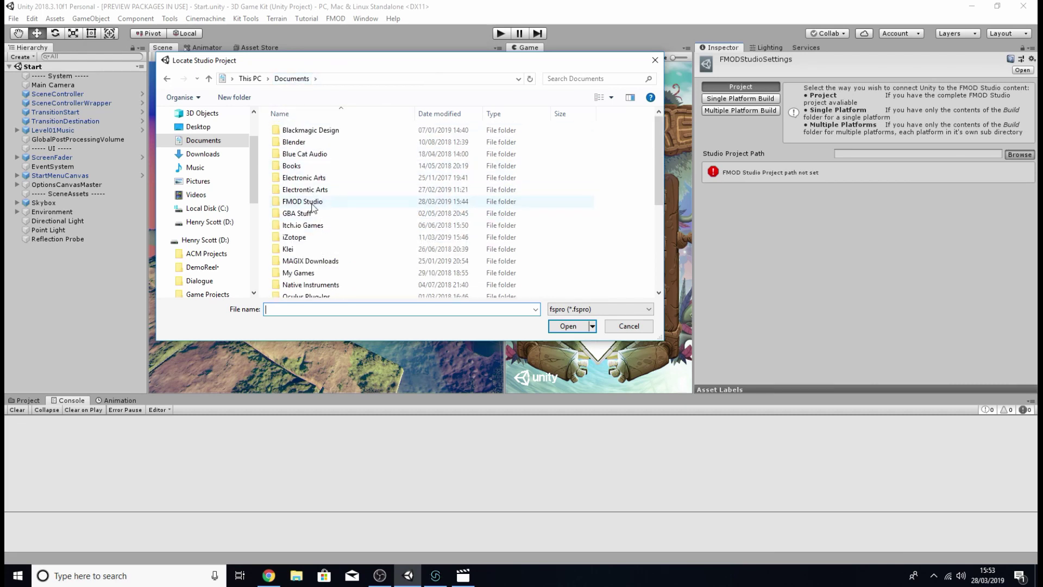
pyautogui.doubleClick(314, 202)
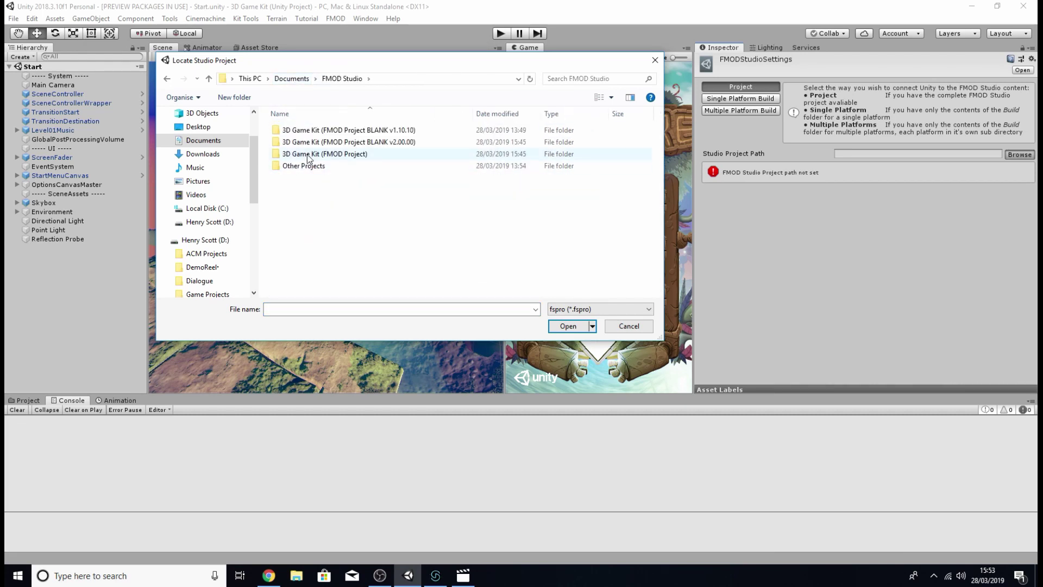
pyautogui.doubleClick(361, 155)
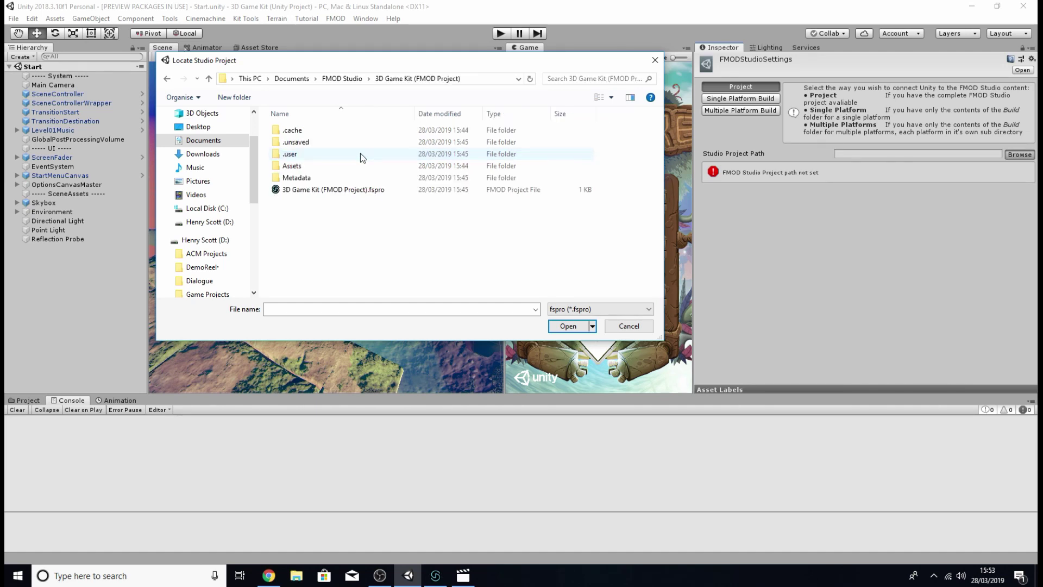
pyautogui.doubleClick(359, 190)
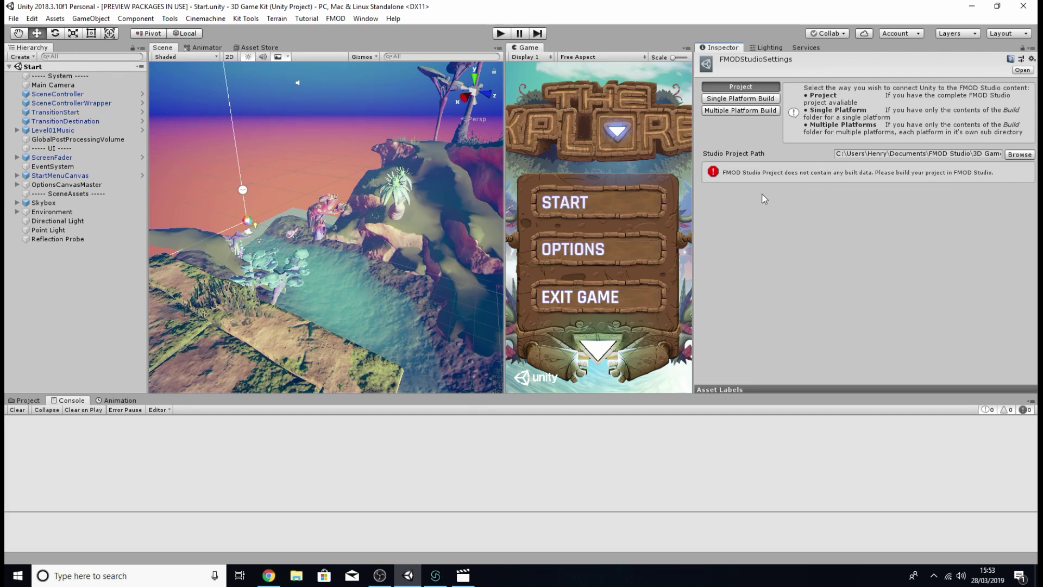
# Step: Build the 3D Game Kit (FMOD Project) banks in FMOD Studio
pyautogui.click(434, 576)
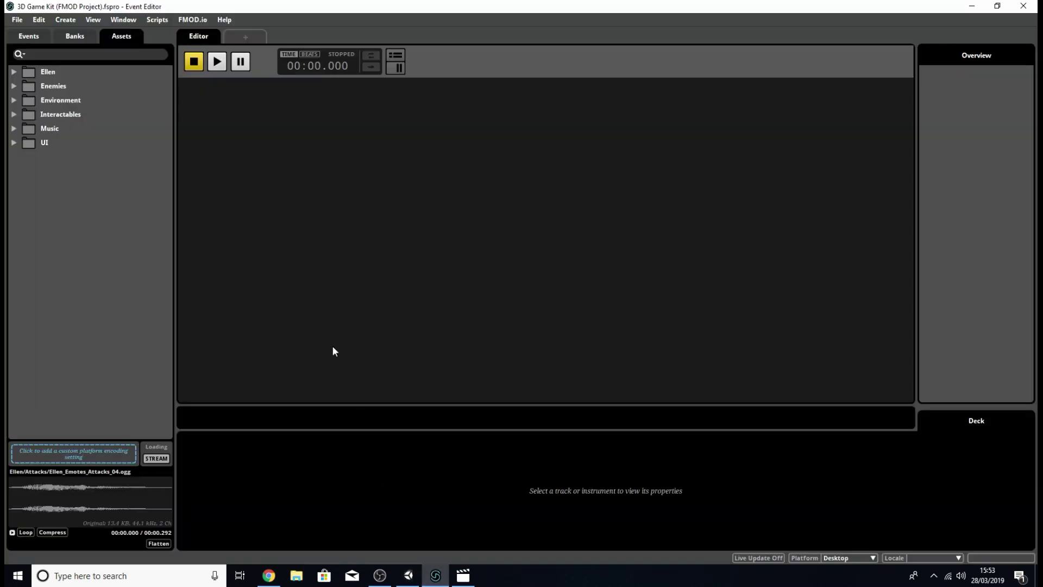
pyautogui.click(19, 21)
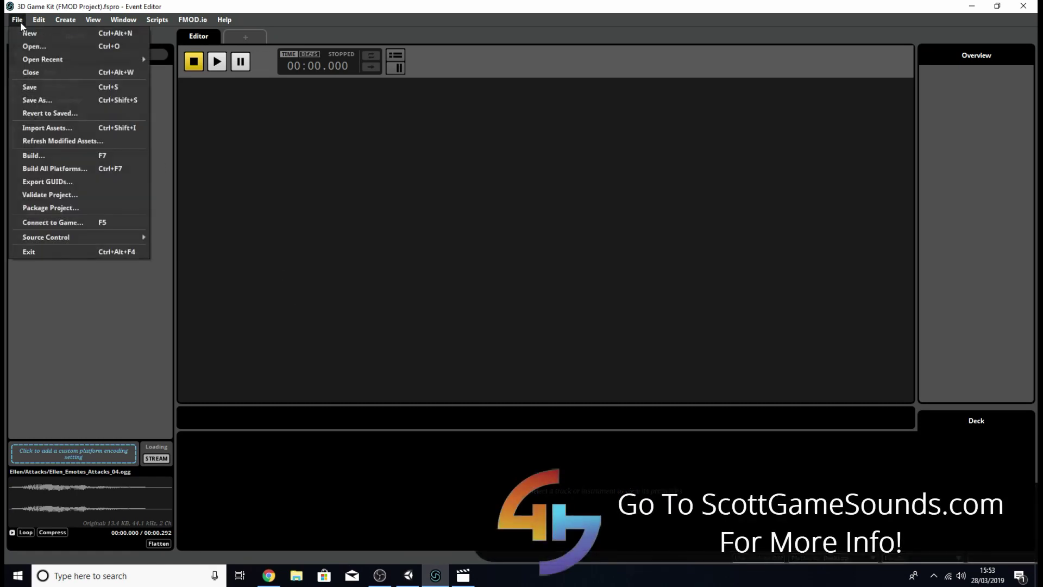
pyautogui.click(64, 155)
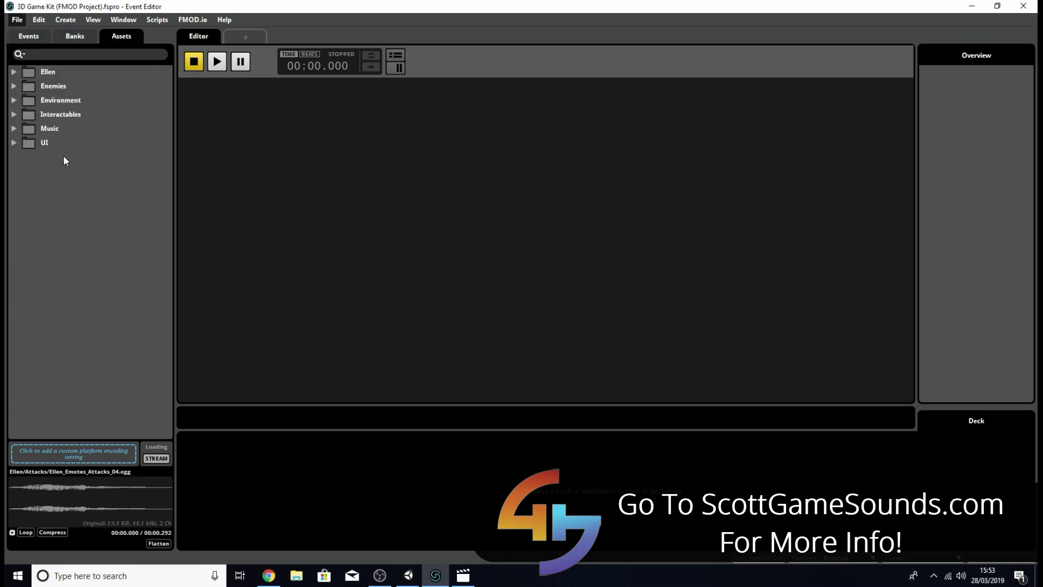
# Step: Return to Unity and confirm the banks were copied into Assets/StreamingAssets
pyautogui.click(408, 575)
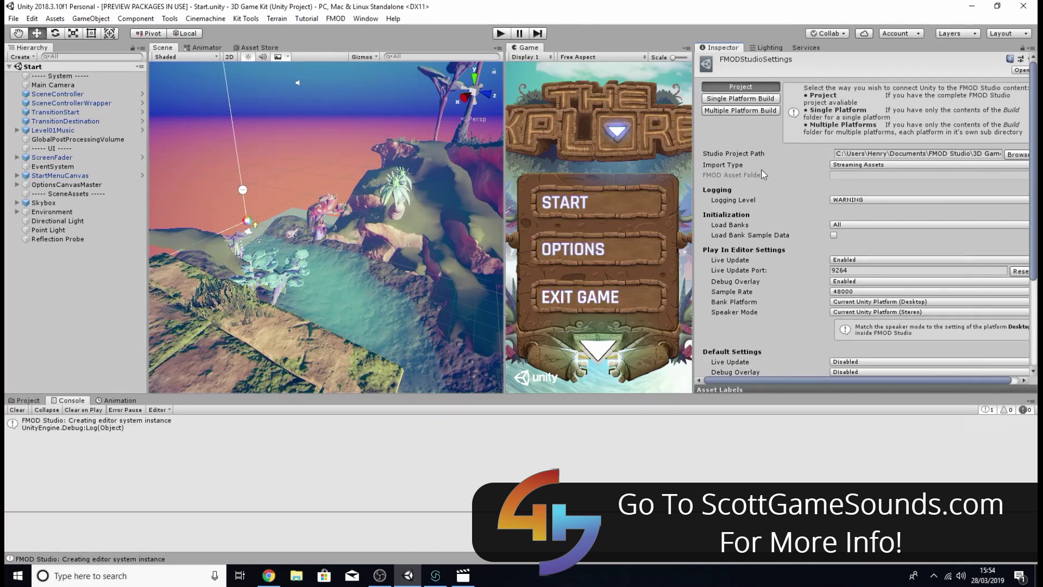
pyautogui.scroll(-5, 795, 272)
pyautogui.scroll(5, 788, 315)
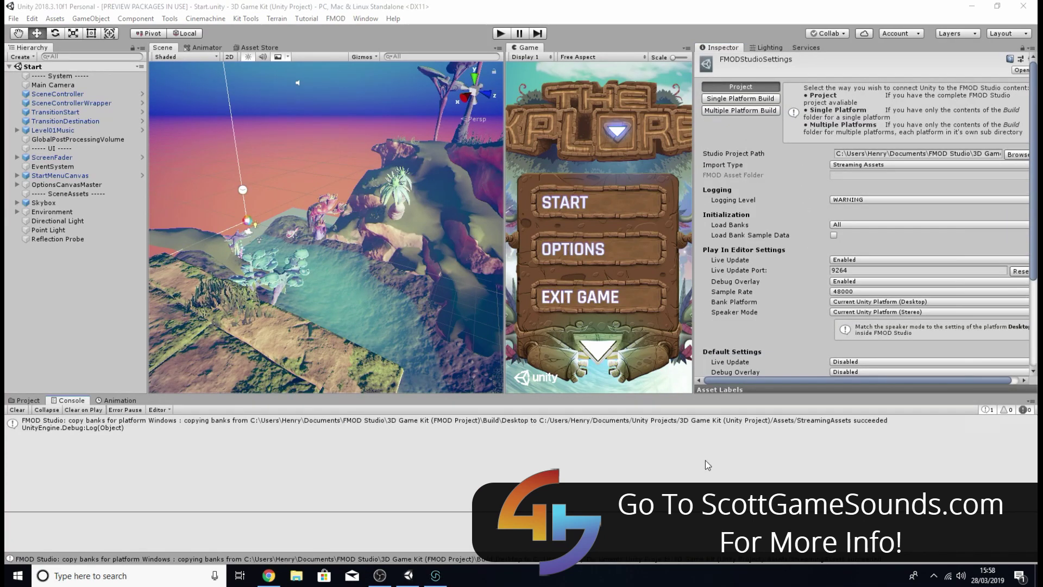